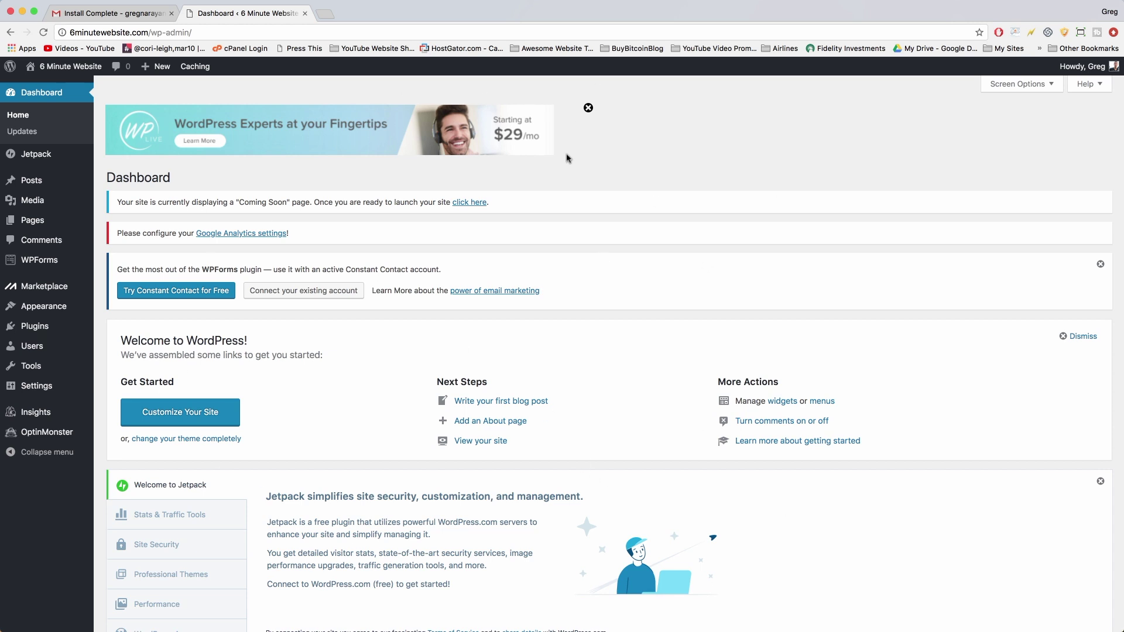
Close the WP Live ad banner so the Dashboard starts with the Coming Soon notice.
click(587, 110)
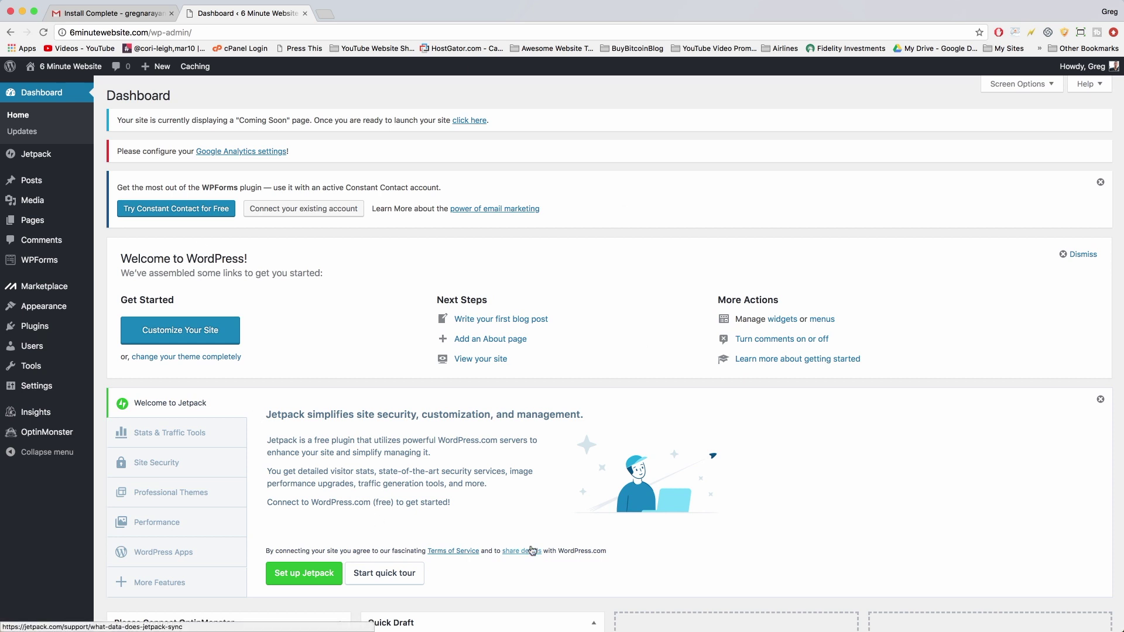
mouse_move(67, 69)
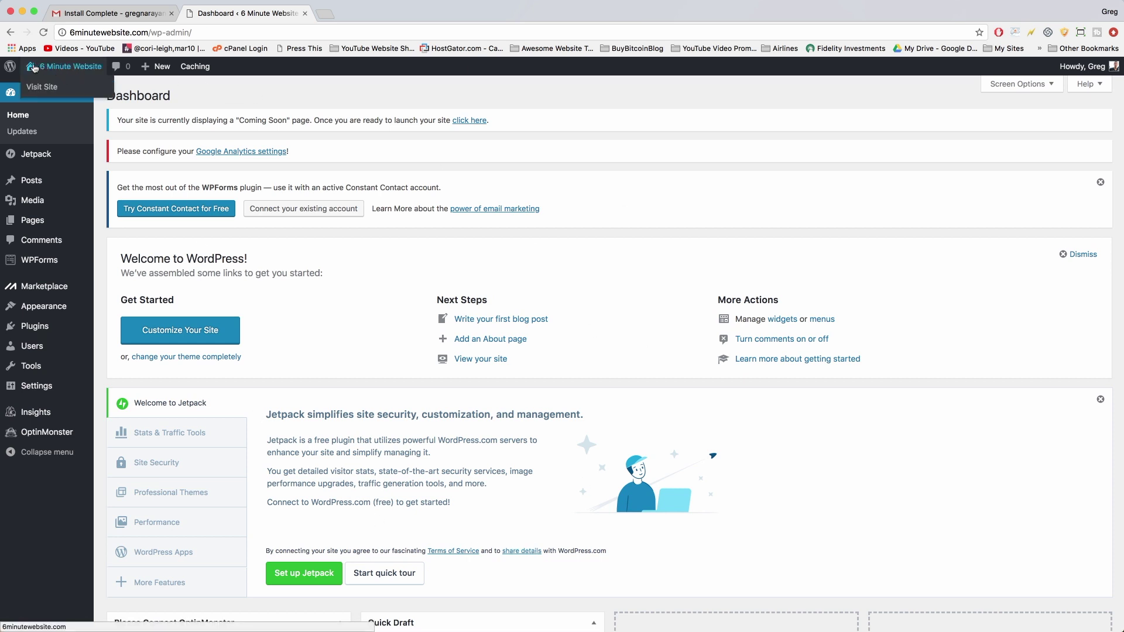
Visit the site's front page, then highlight the Coming Soon notice text on the Dashboard.
click(65, 69)
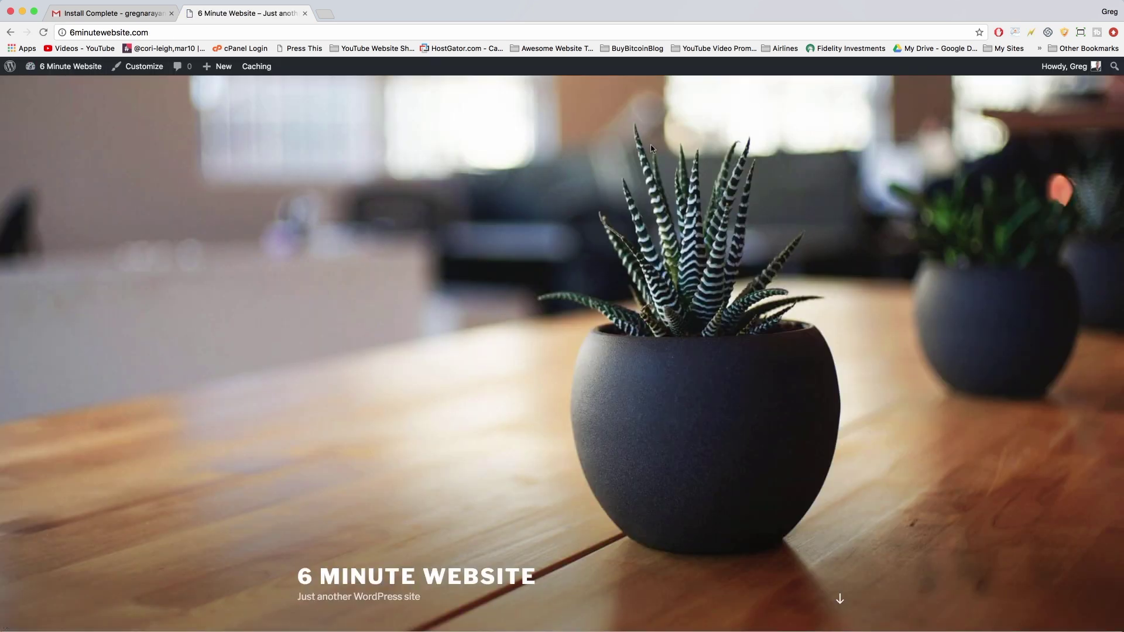
scroll(338, 189, down, 15)
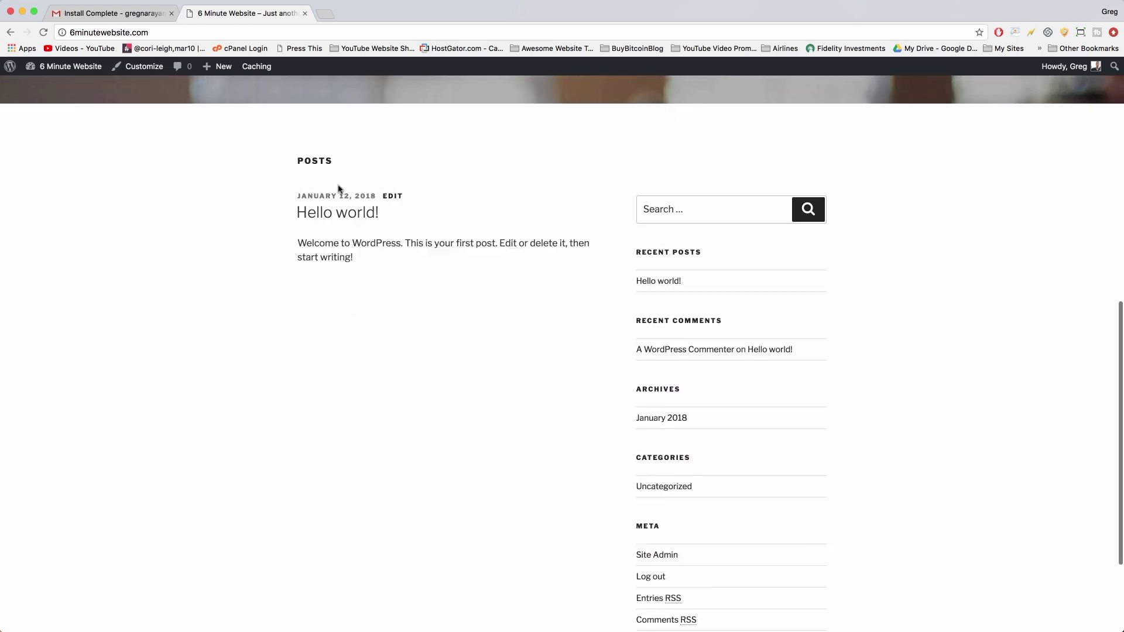
scroll(443, 375, up, 15)
scroll(456, 371, down, 15)
scroll(583, 401, up, 15)
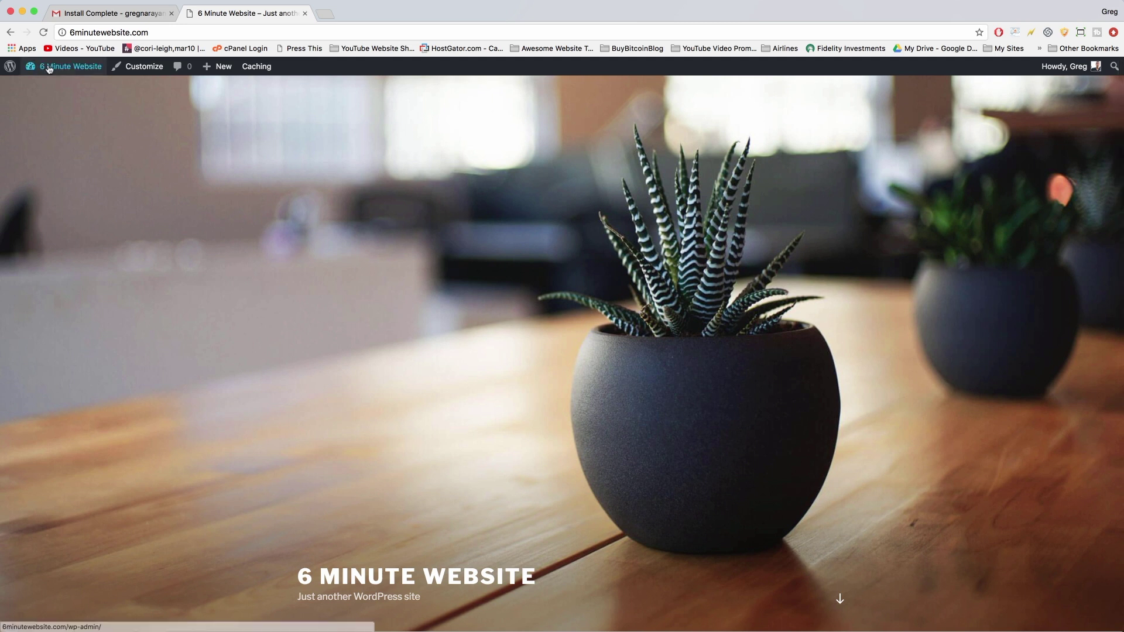
mouse_move(68, 70)
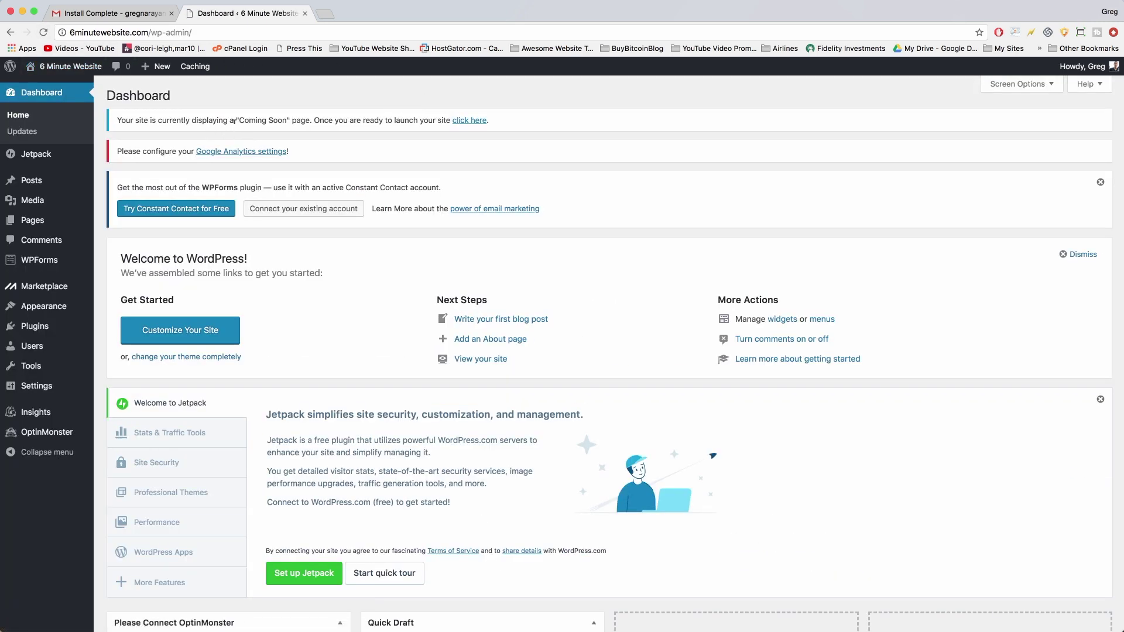
drag(237, 118, 321, 129)
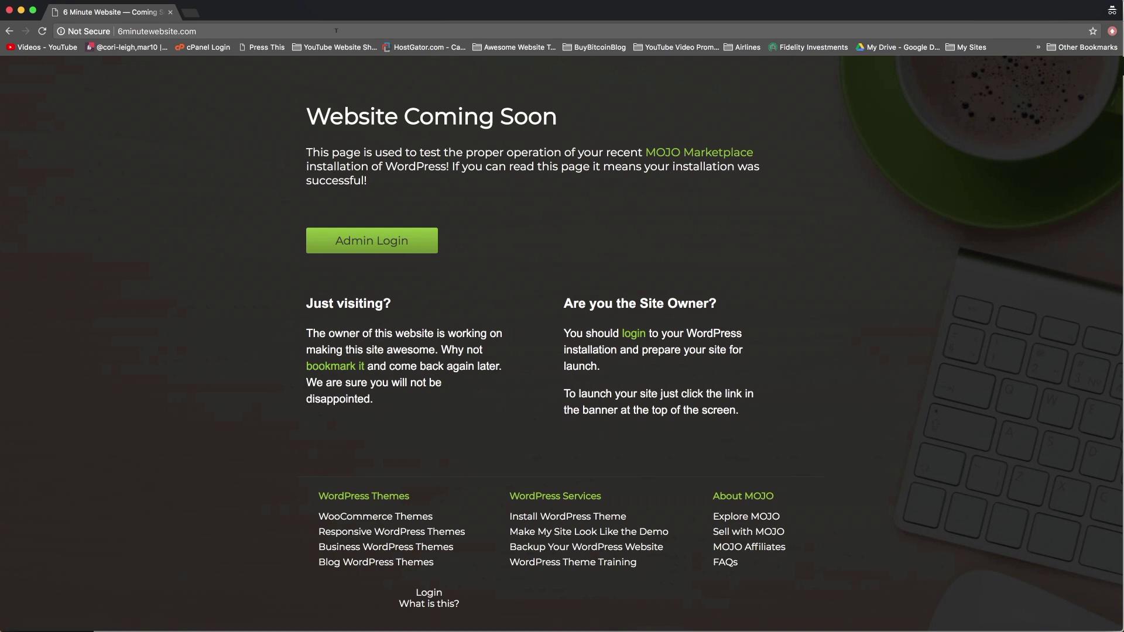
Close the visitor window and launch the site with the notice's 'click here' link.
click(9, 10)
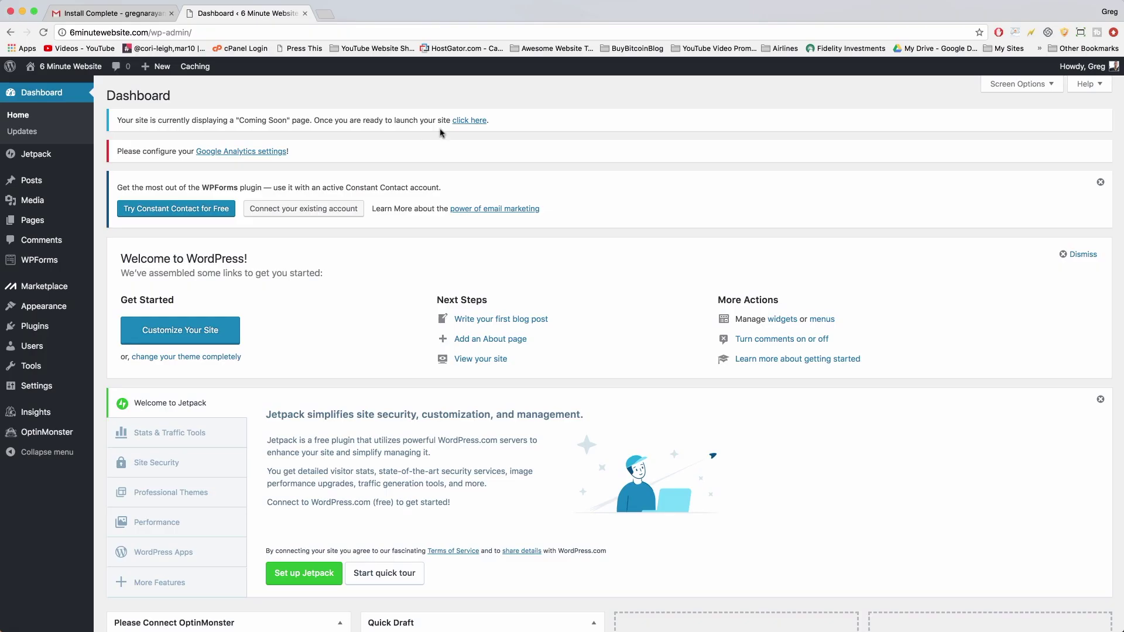
click(474, 122)
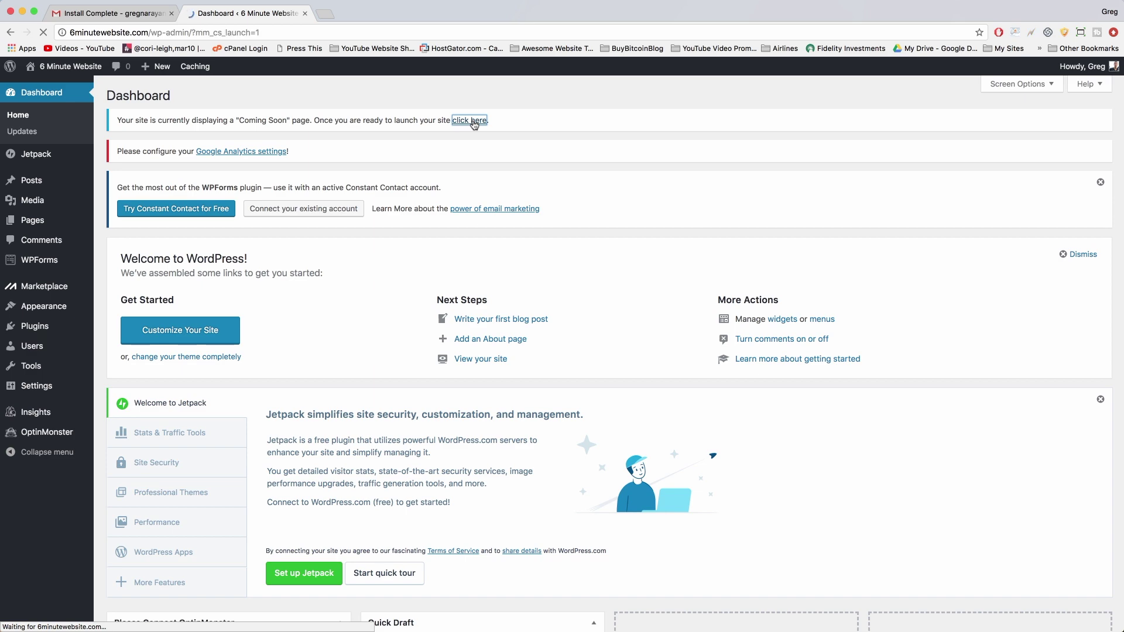
Browse the live front page with its 6 MINUTE WEBSITE header and Hello world post.
click(68, 67)
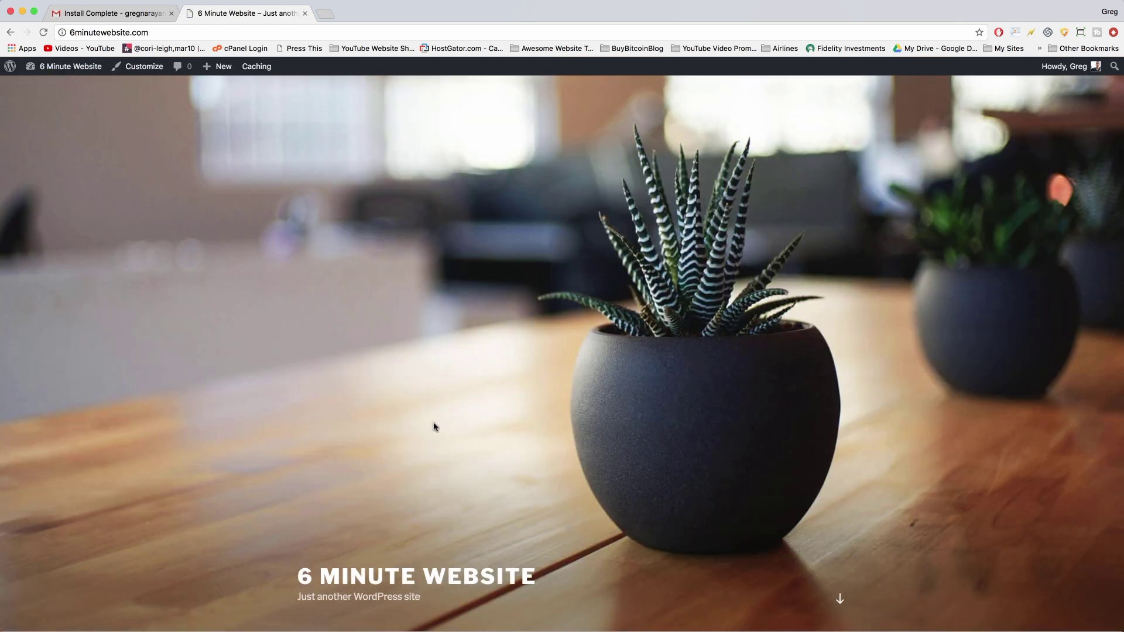
scroll(433, 426, down, 15)
scroll(434, 426, up, 15)
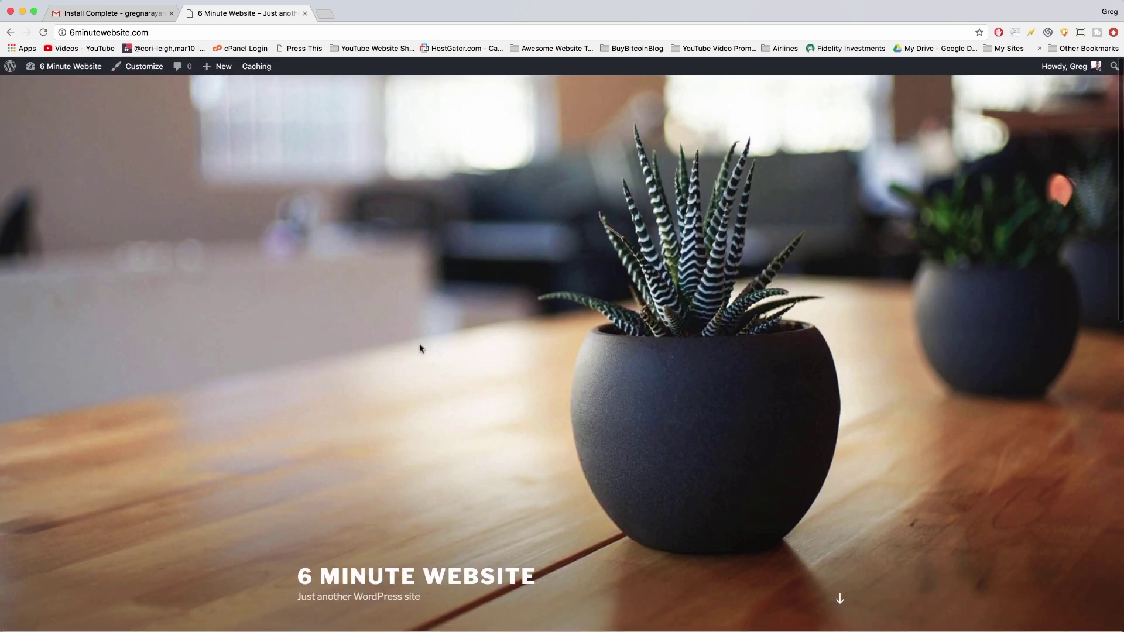
scroll(420, 349, down, 15)
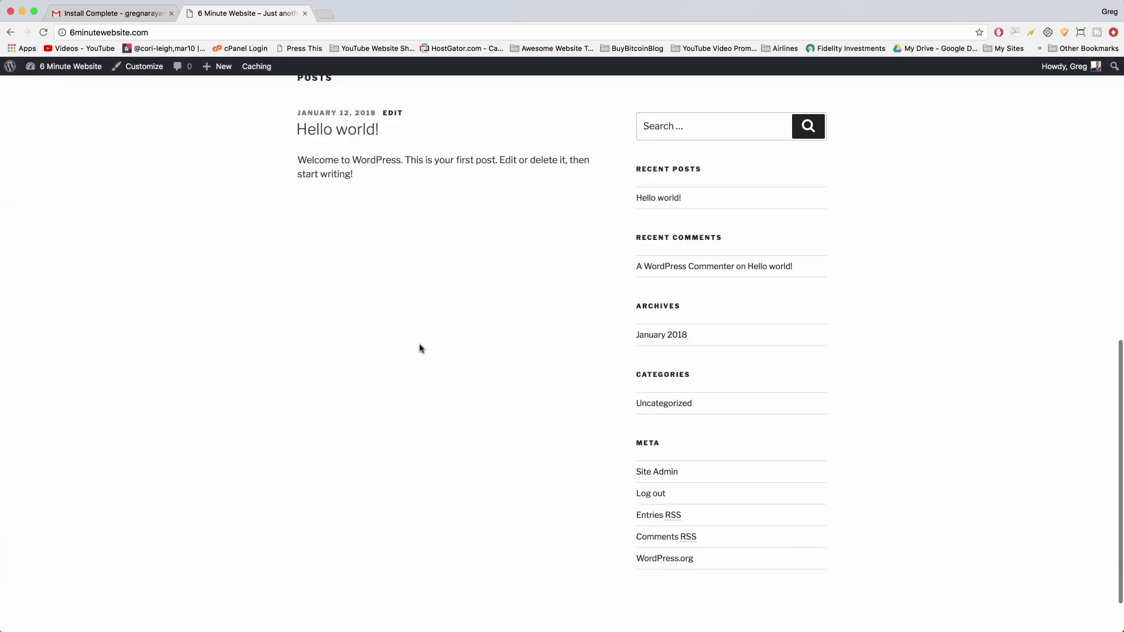
scroll(419, 348, up, 3)
scroll(420, 349, up, 10)
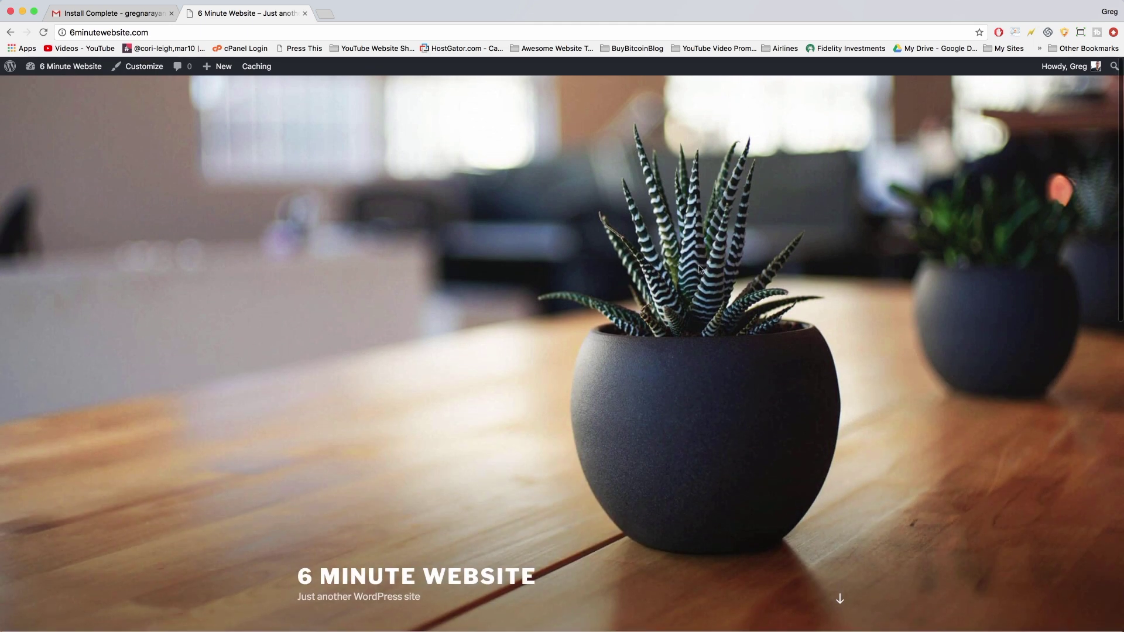
scroll(702, 427, down, 4)
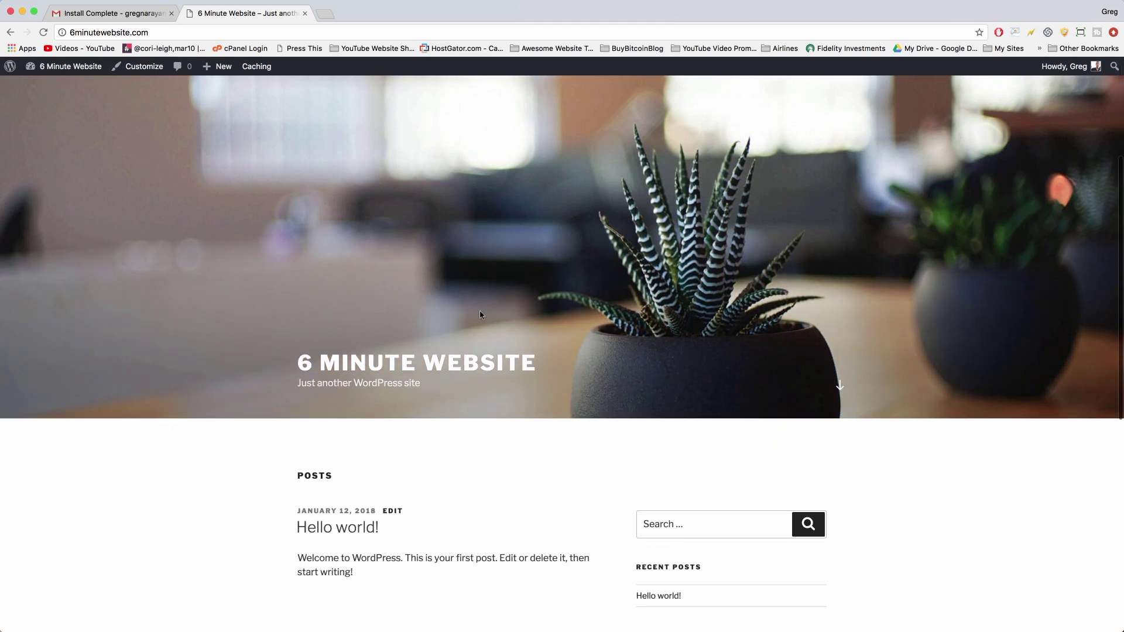
scroll(469, 316, down, 4)
scroll(428, 317, down, 3)
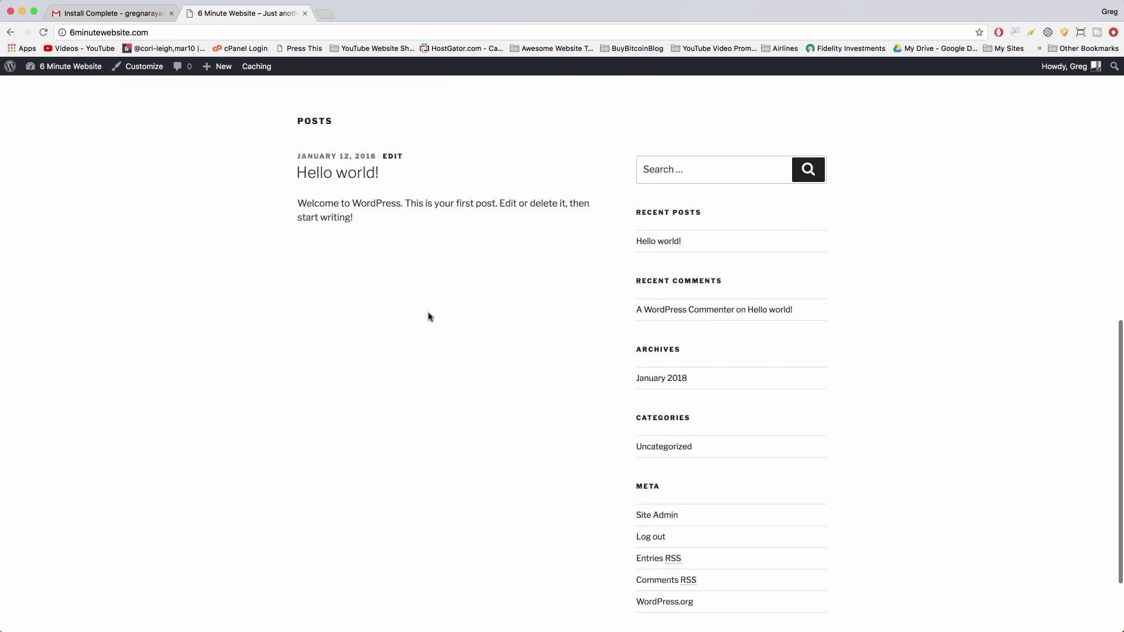
scroll(427, 316, down, 2)
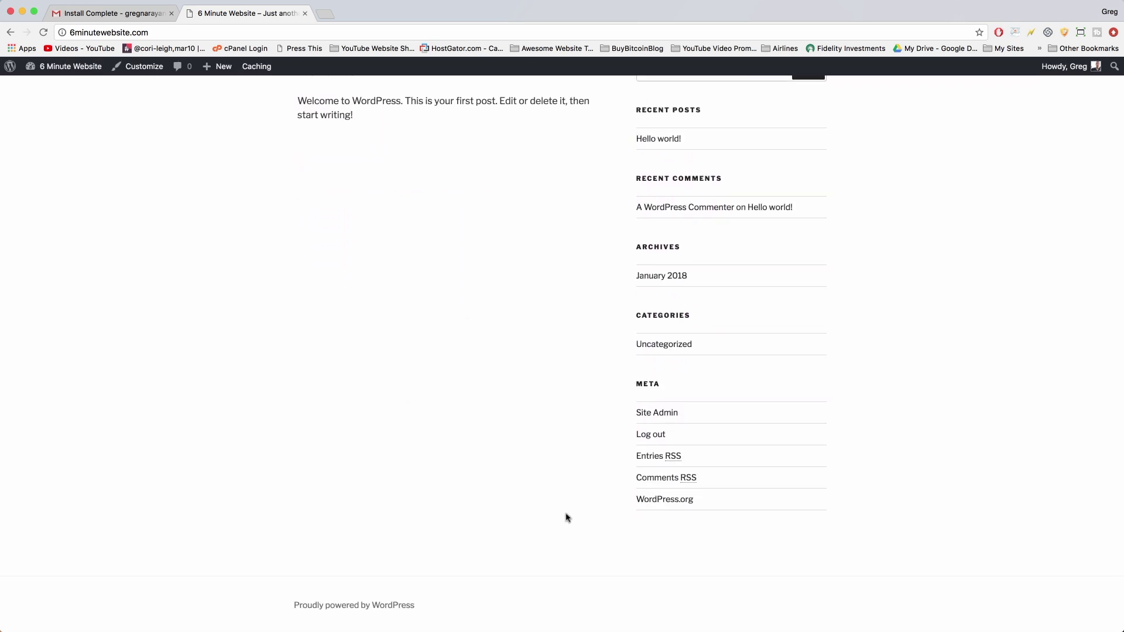
scroll(566, 517, up, 5)
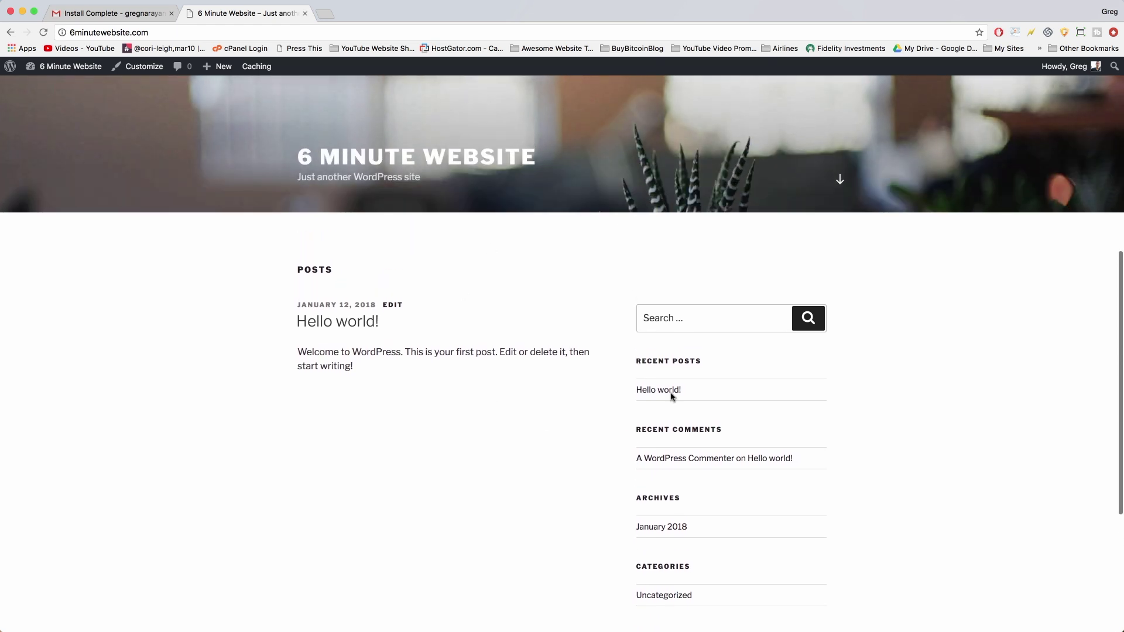
scroll(565, 417, up, 7)
scroll(565, 417, up, 2)
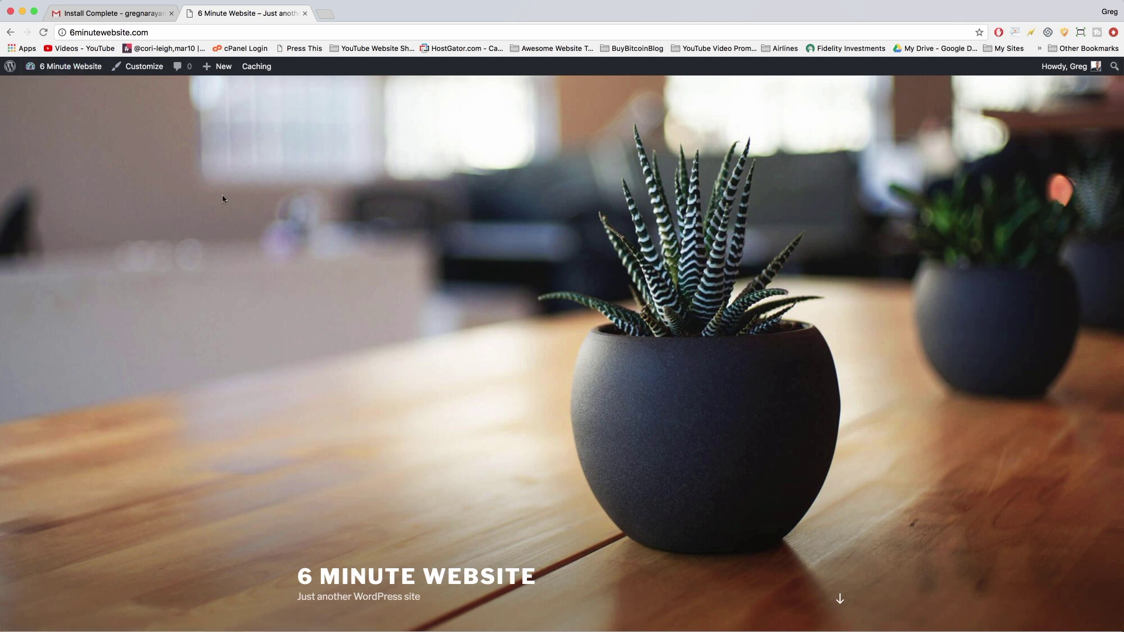
mouse_move(66, 70)
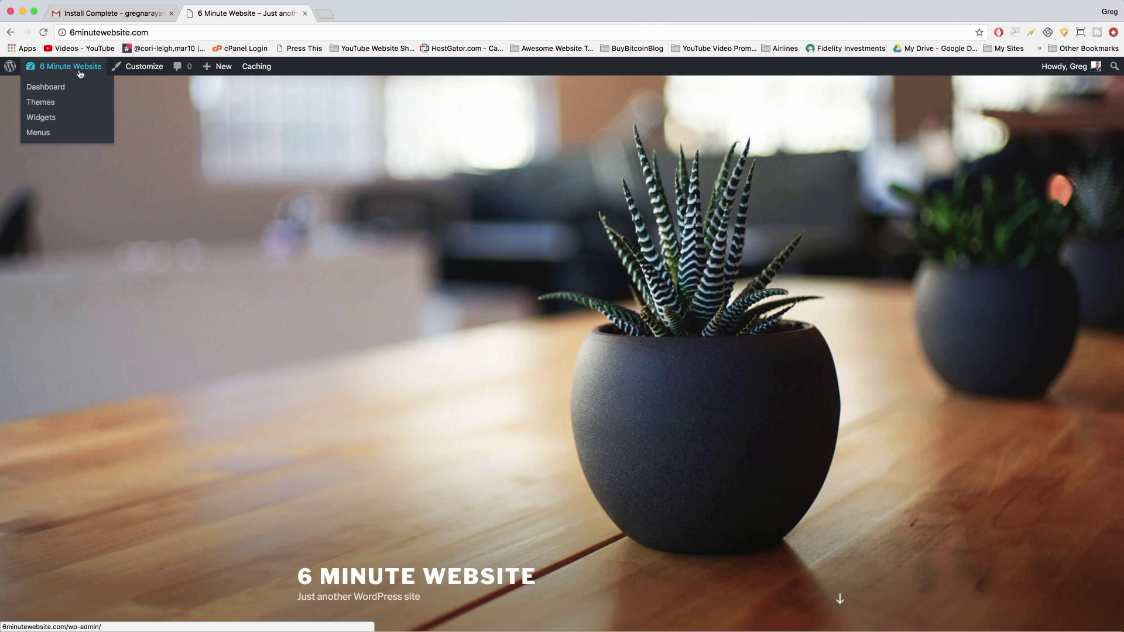
Return to the Dashboard, view installed themes, and go to Add New Theme.
click(63, 68)
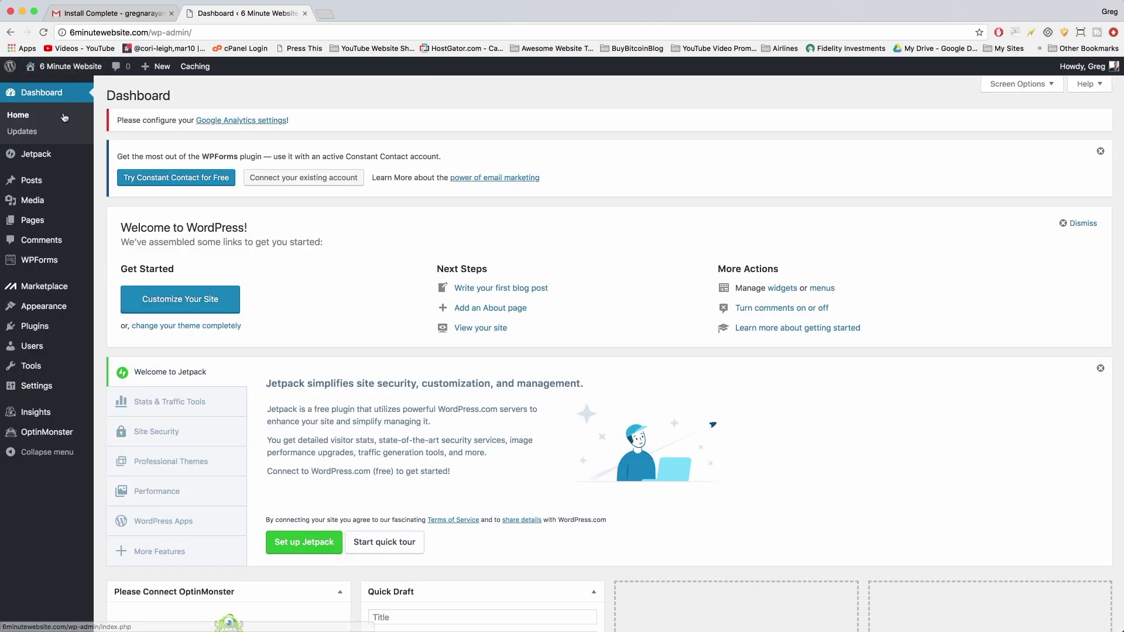
click(37, 310)
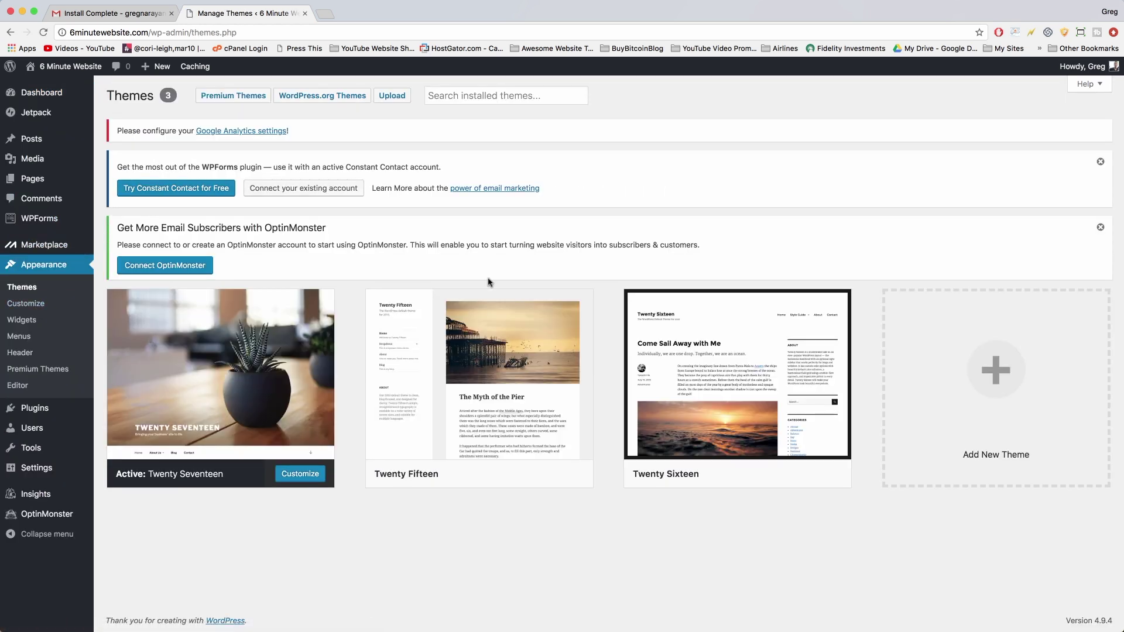
mouse_move(474, 385)
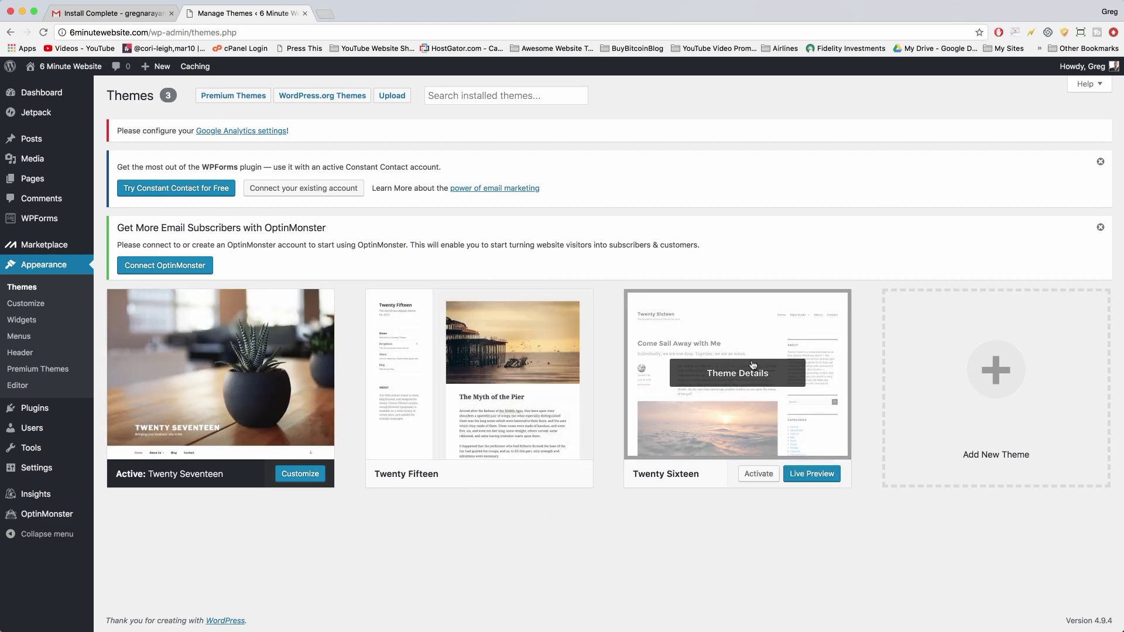
mouse_move(210, 362)
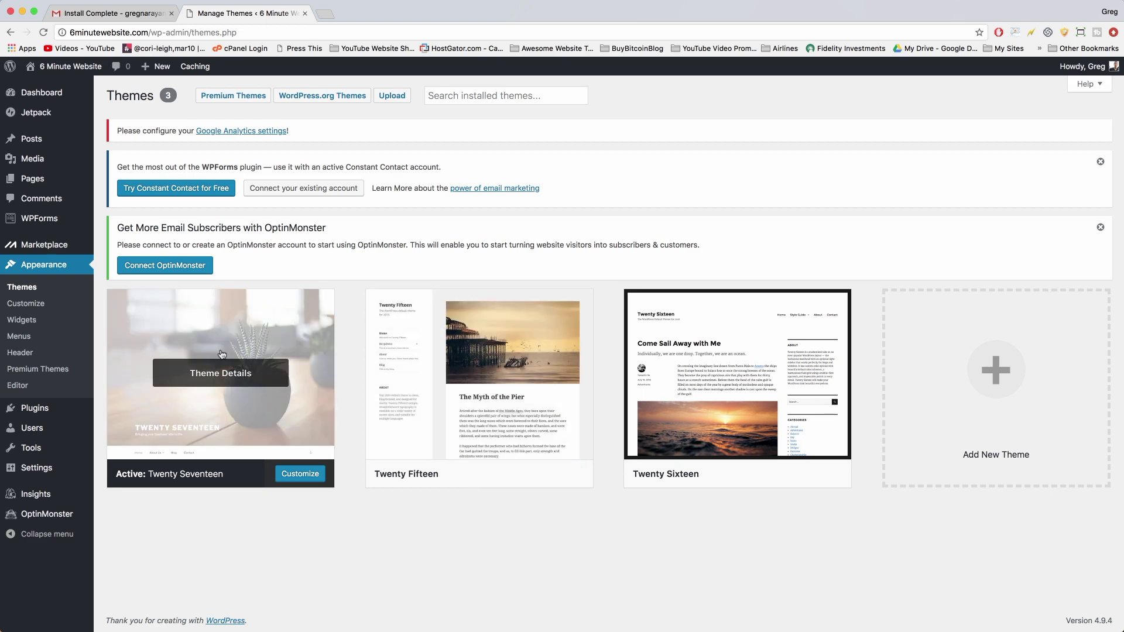
click(993, 382)
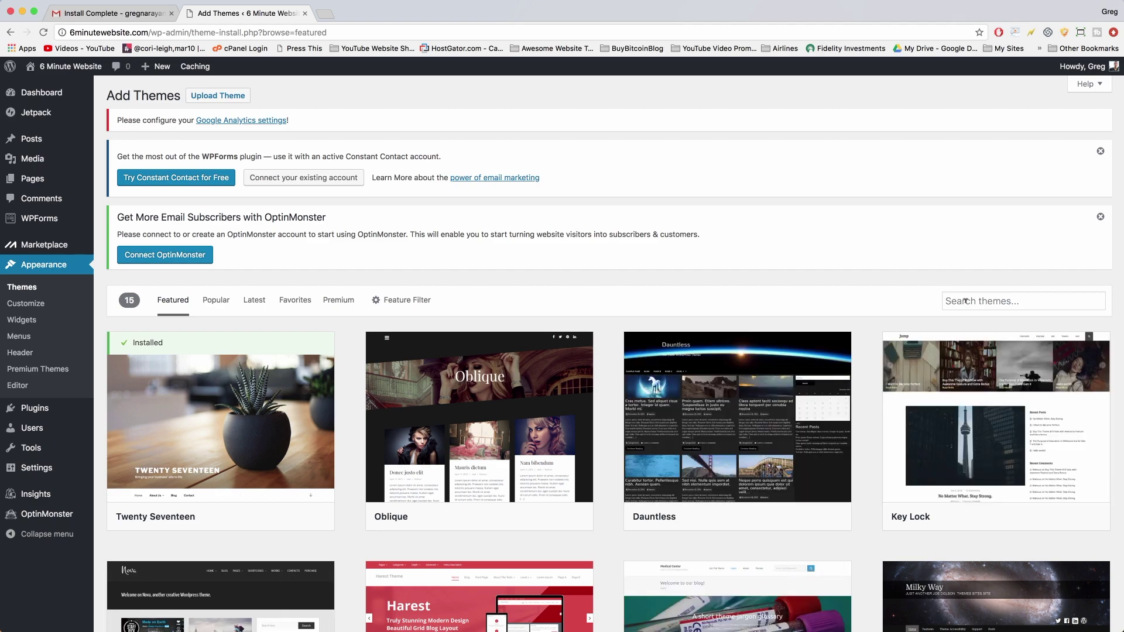
Browse the Popular, Latest and Favorites theme lists.
scroll(454, 351, down, 10)
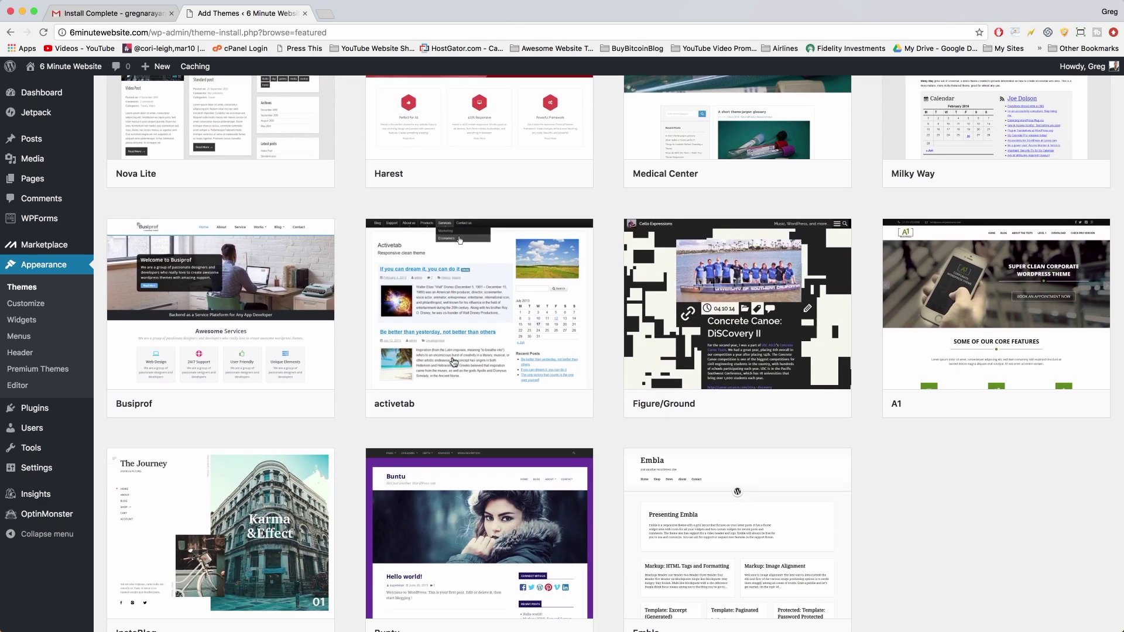
scroll(454, 362, down, 2)
scroll(451, 288, up, 15)
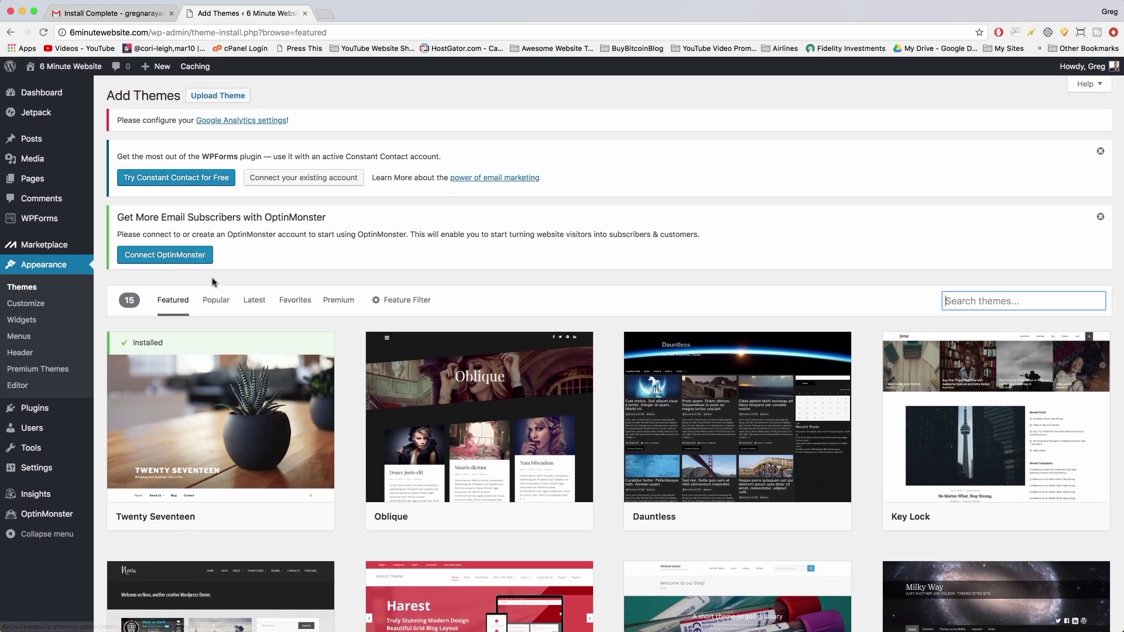
click(217, 300)
click(254, 299)
click(291, 302)
Search 'oc' to find OceanWP, then install and activate it.
click(974, 301)
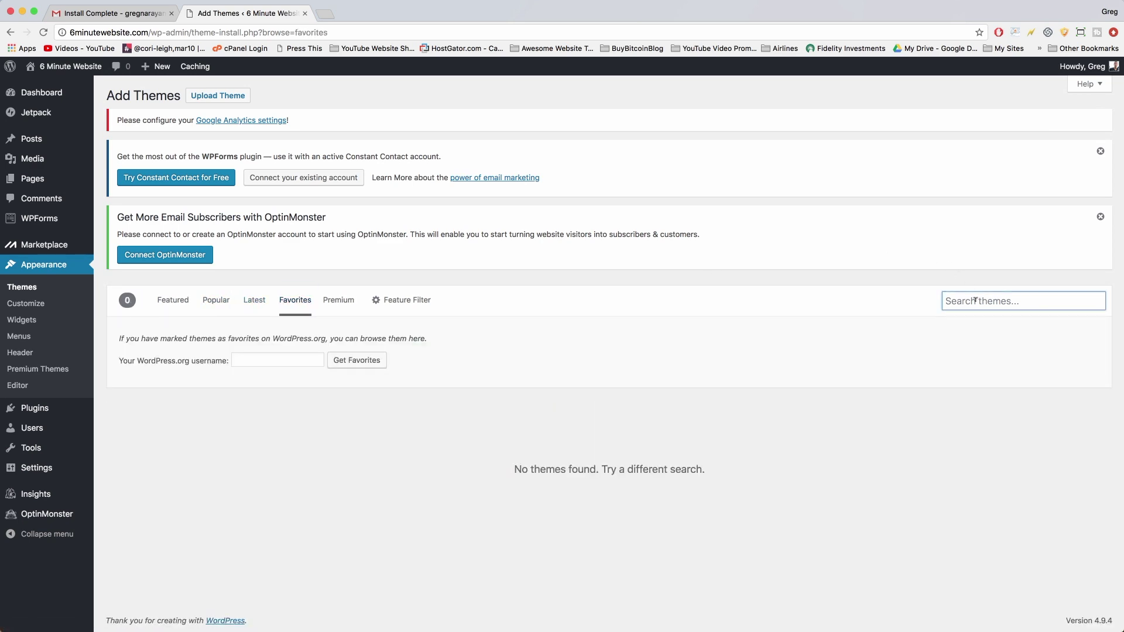
text(oceanwp)
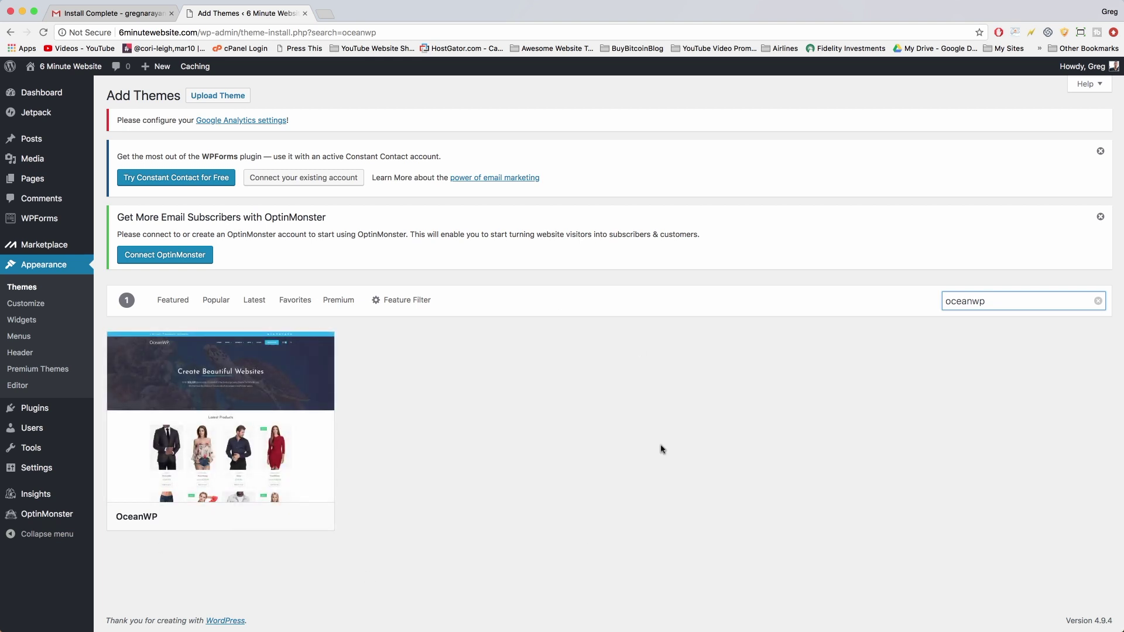
mouse_move(219, 484)
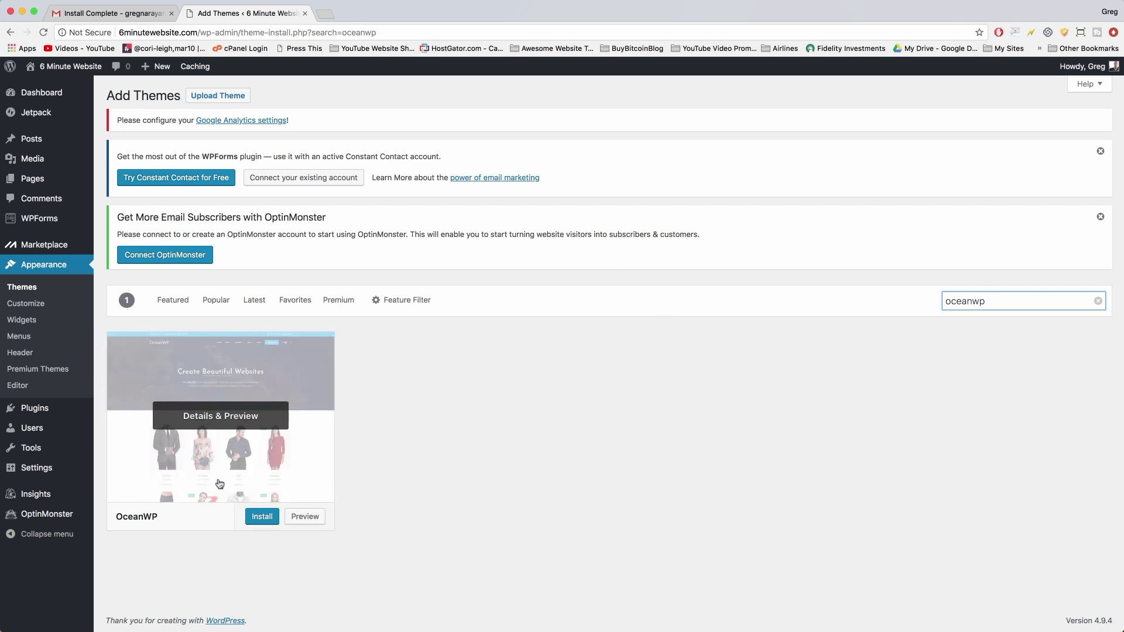
click(263, 517)
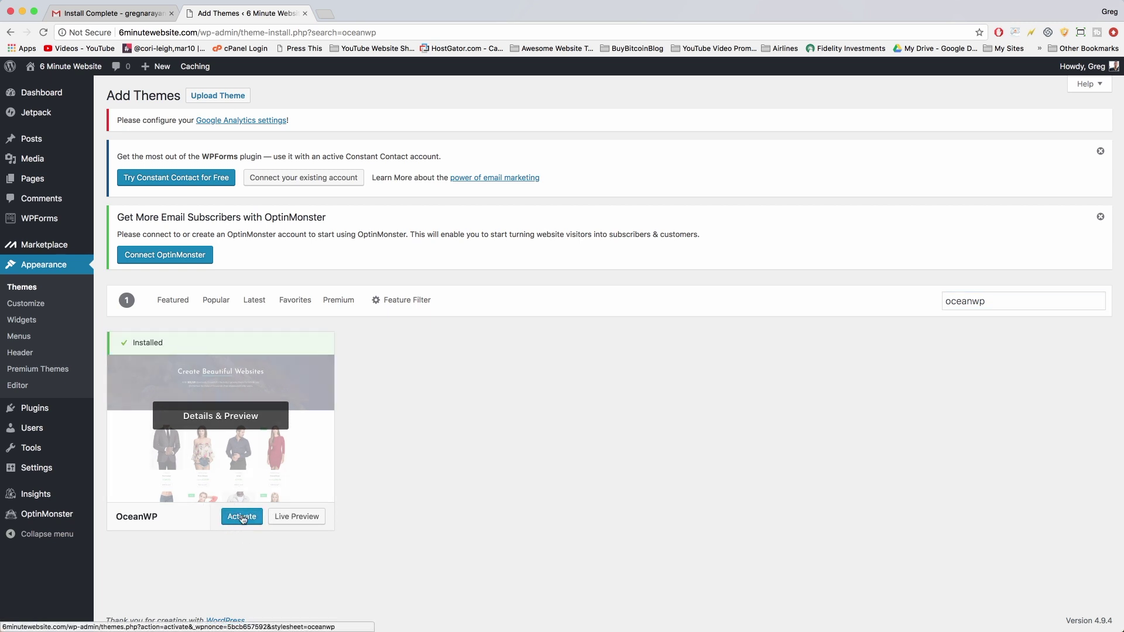
click(241, 517)
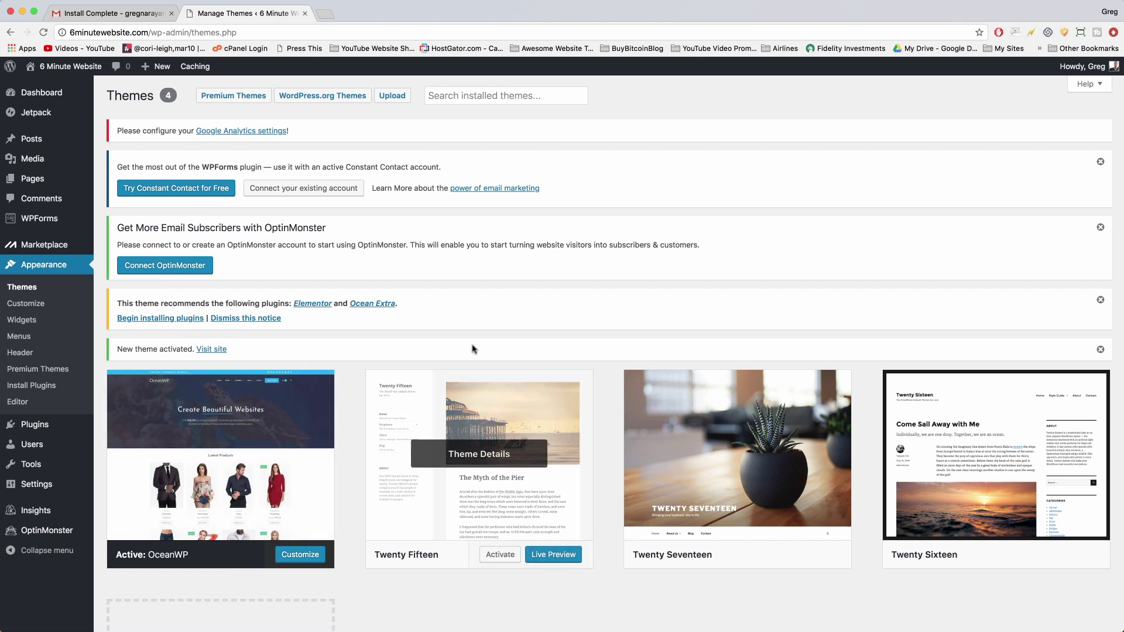
View and scroll the front page as it appears under the OceanWP theme.
click(63, 68)
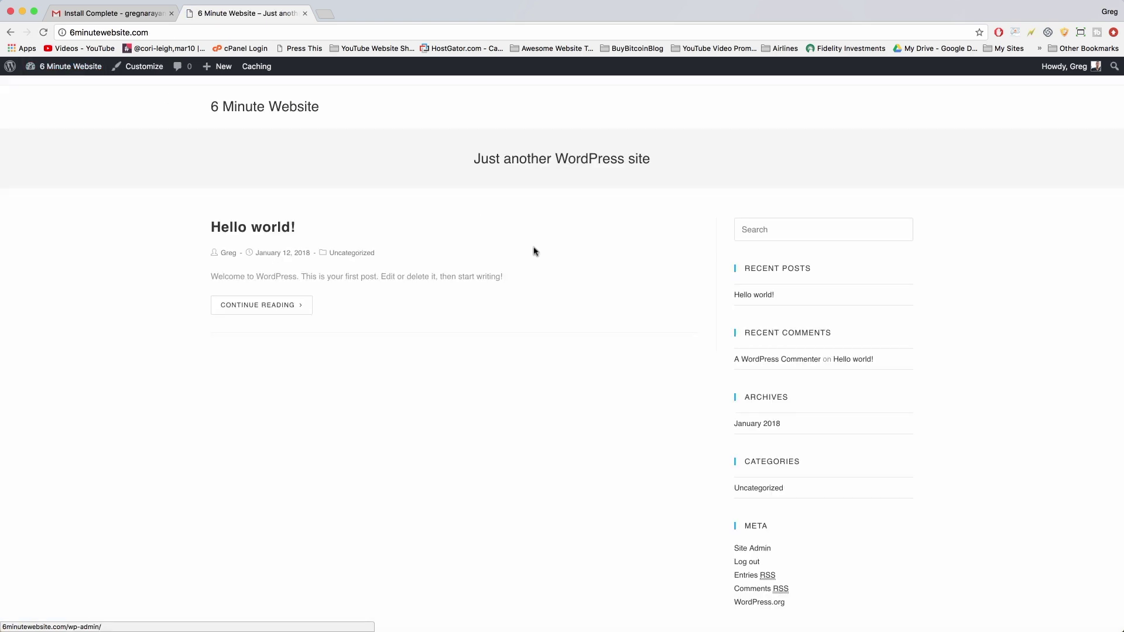
scroll(560, 267, down, 3)
scroll(560, 266, up, 3)
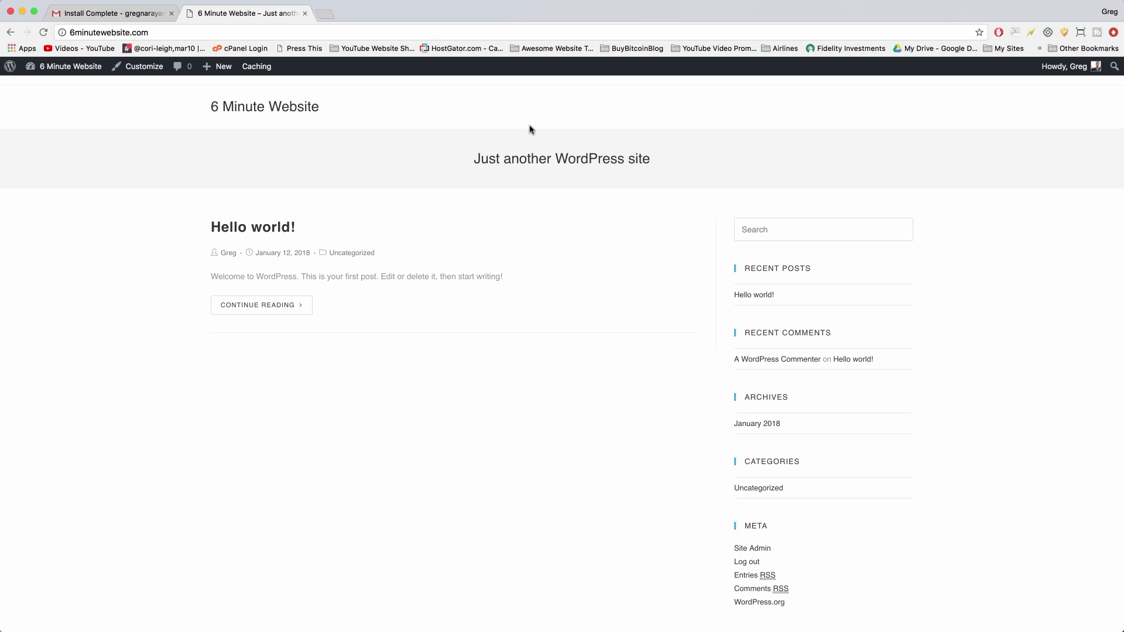
scroll(529, 128, down, 3)
scroll(528, 127, up, 3)
mouse_move(58, 68)
Install the recommended Elementor and Ocean Extra plugins, then go to Installed Plugins.
click(39, 68)
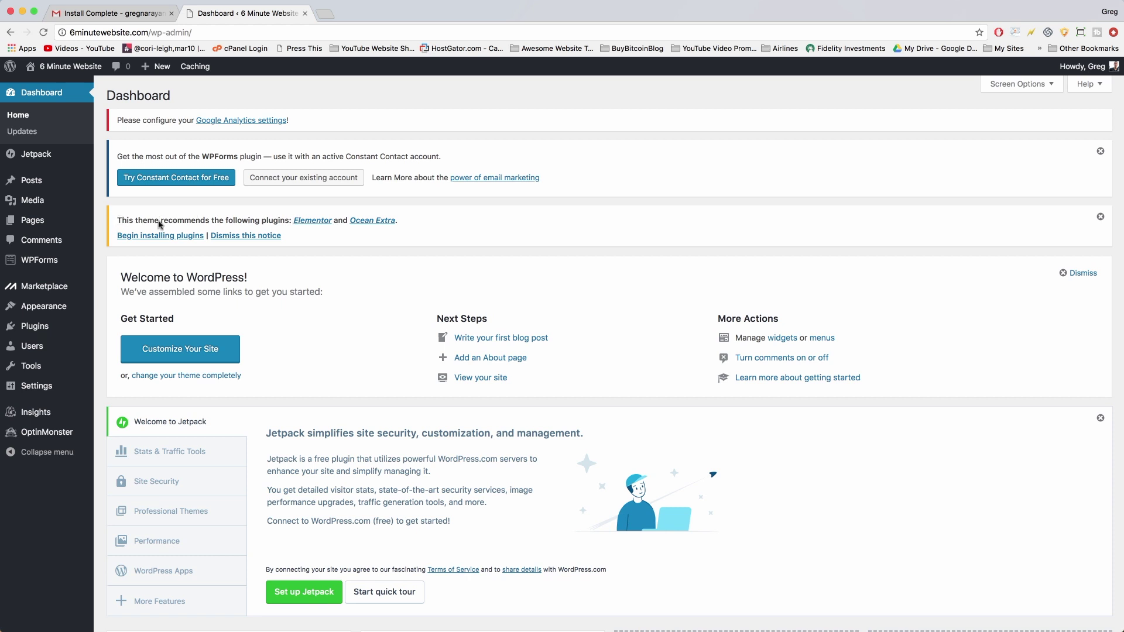
click(185, 236)
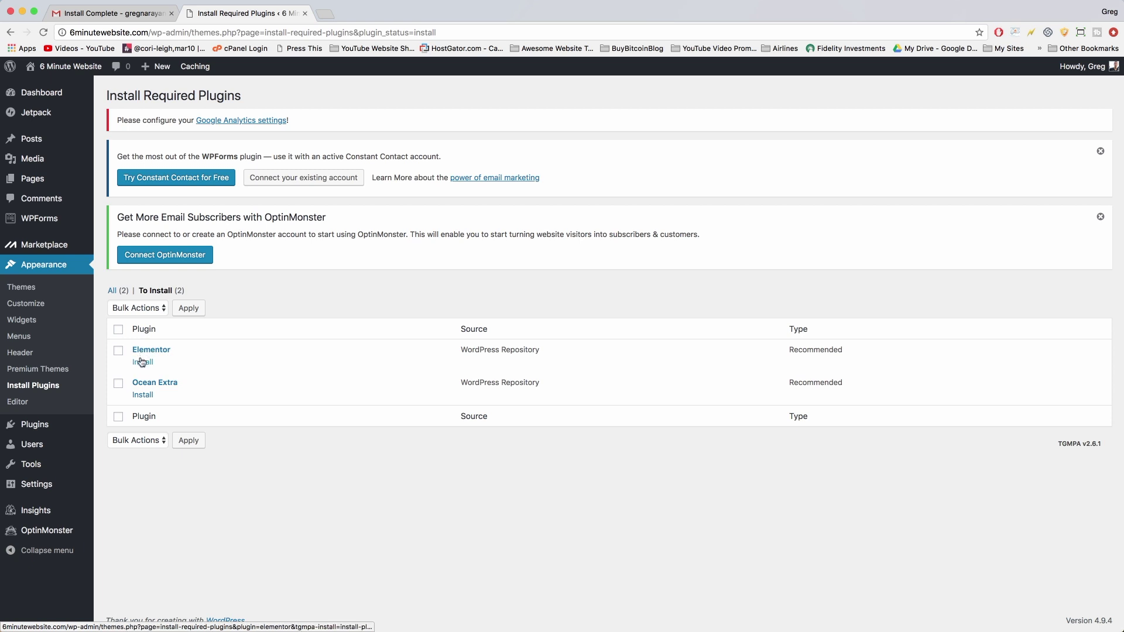
click(142, 363)
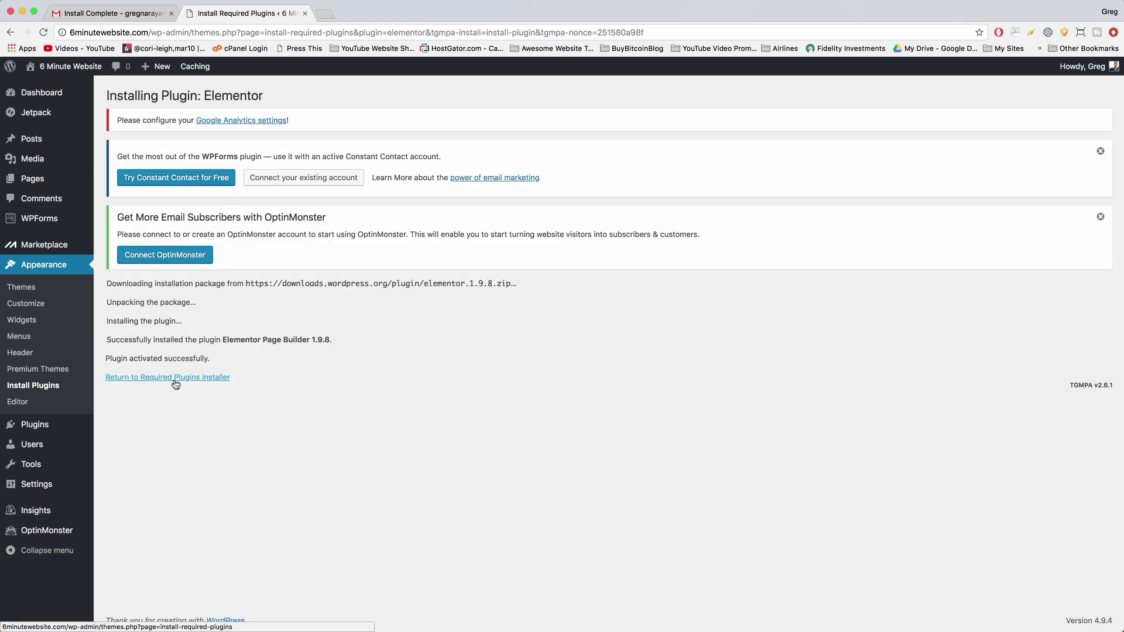
click(176, 378)
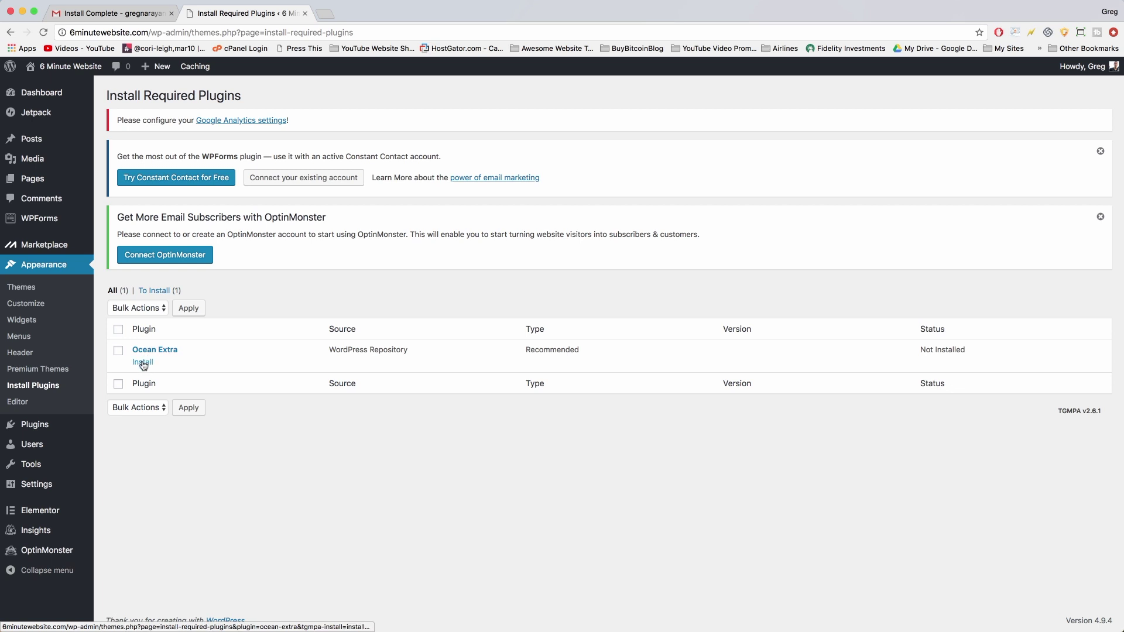
click(143, 363)
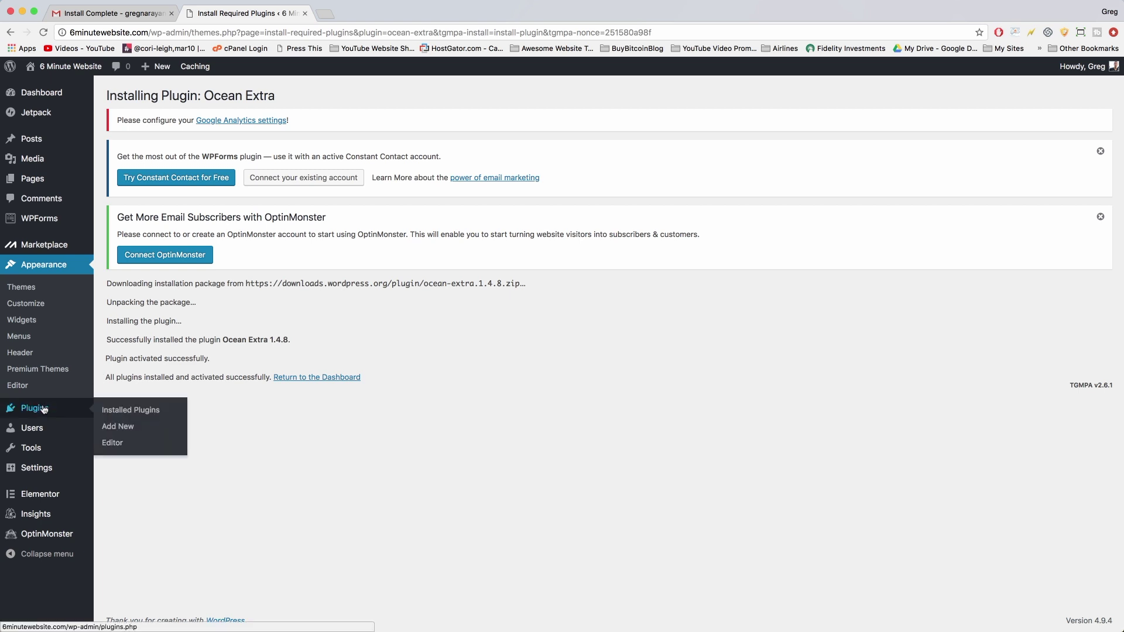
click(44, 409)
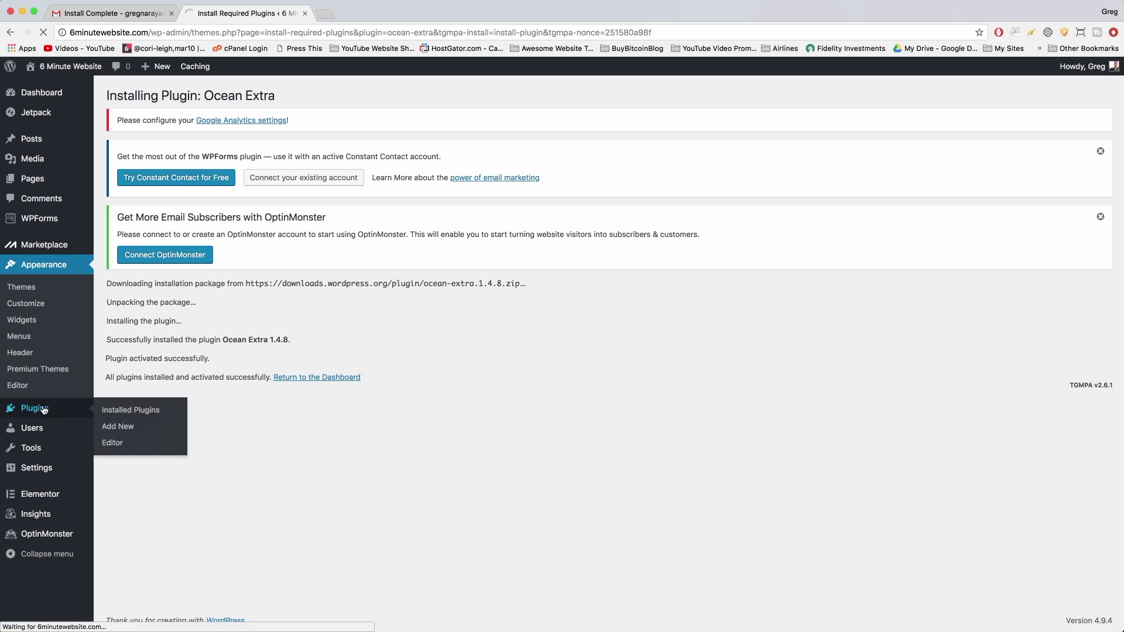
Dismiss the WPForms, OptinMonster and Jetpack notices on the Installed Plugins page.
scroll(134, 316, down, 5)
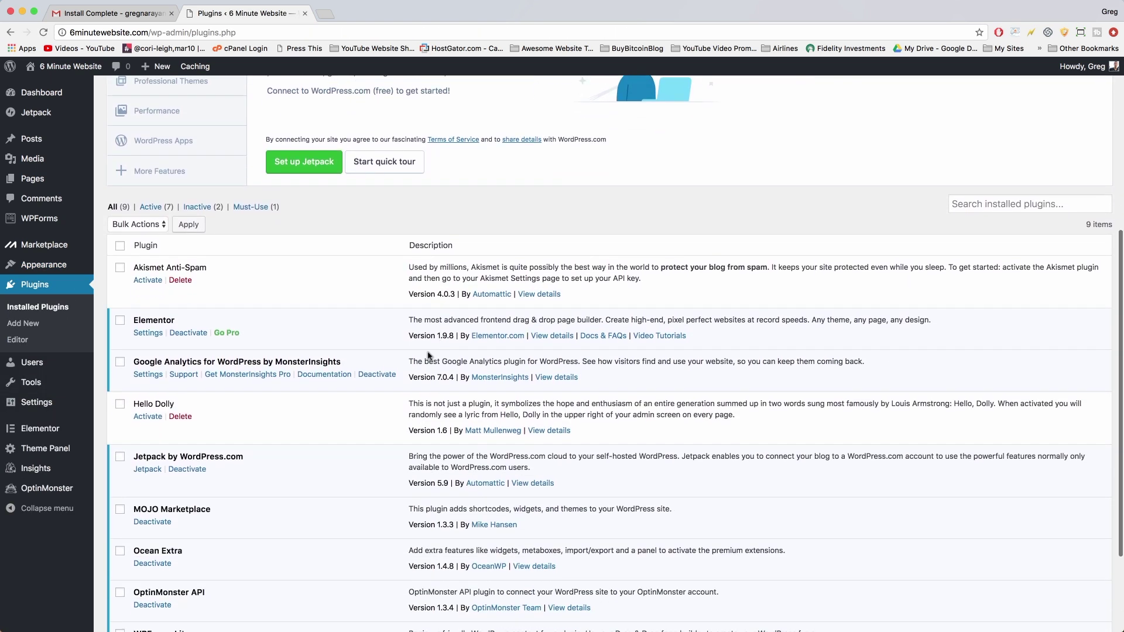
scroll(199, 322, down, 3)
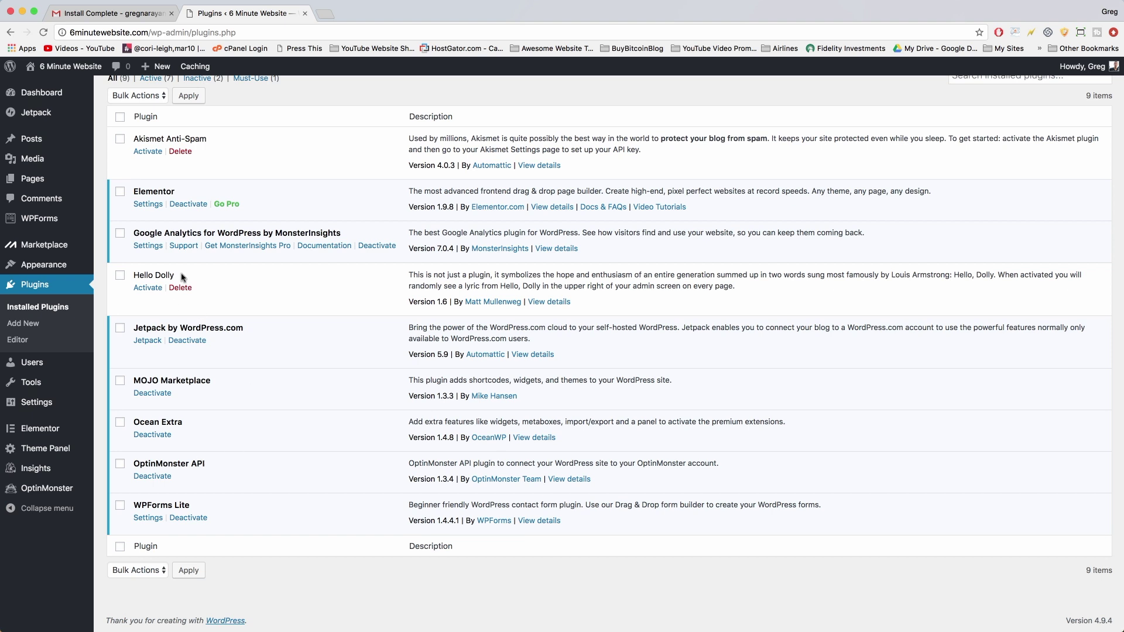
scroll(227, 508, up, 1)
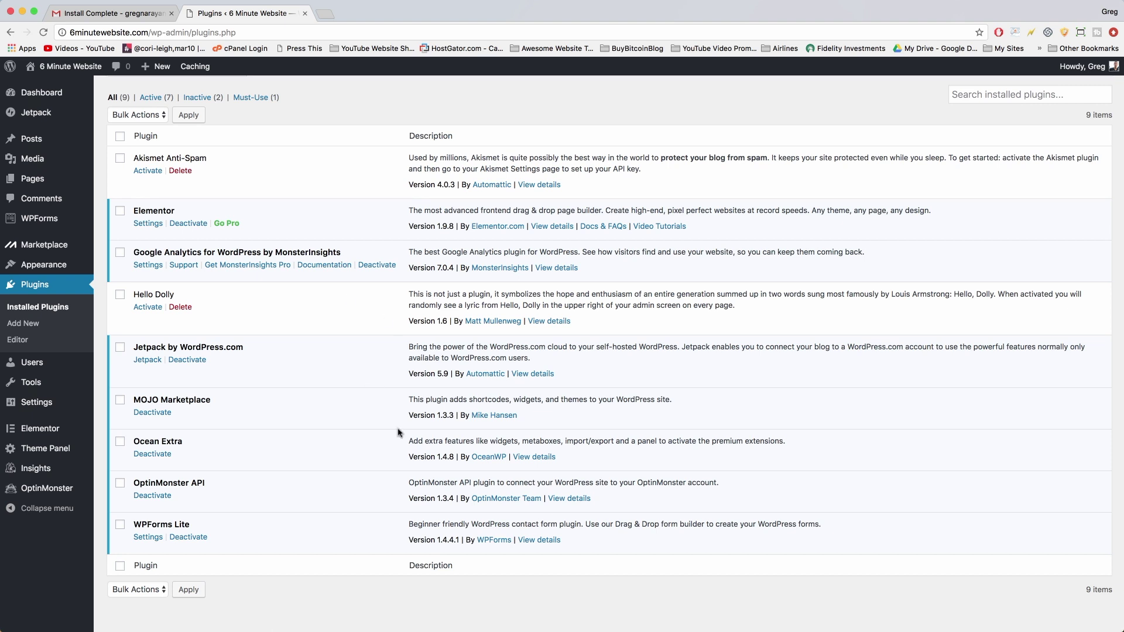
scroll(398, 433, up, 10)
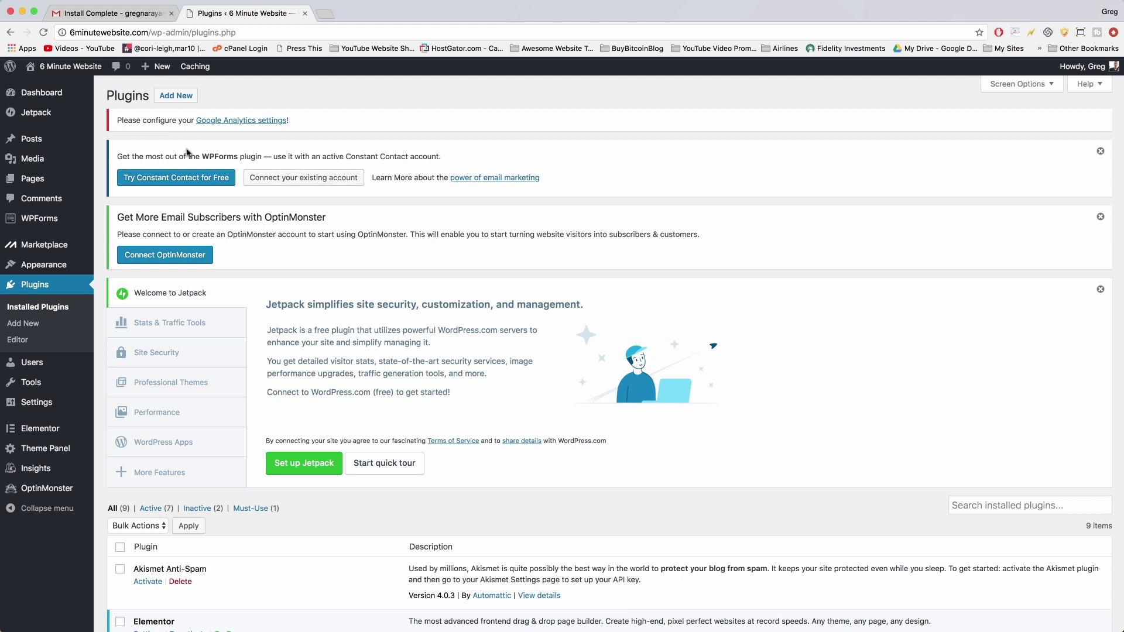
click(1100, 153)
click(1100, 153)
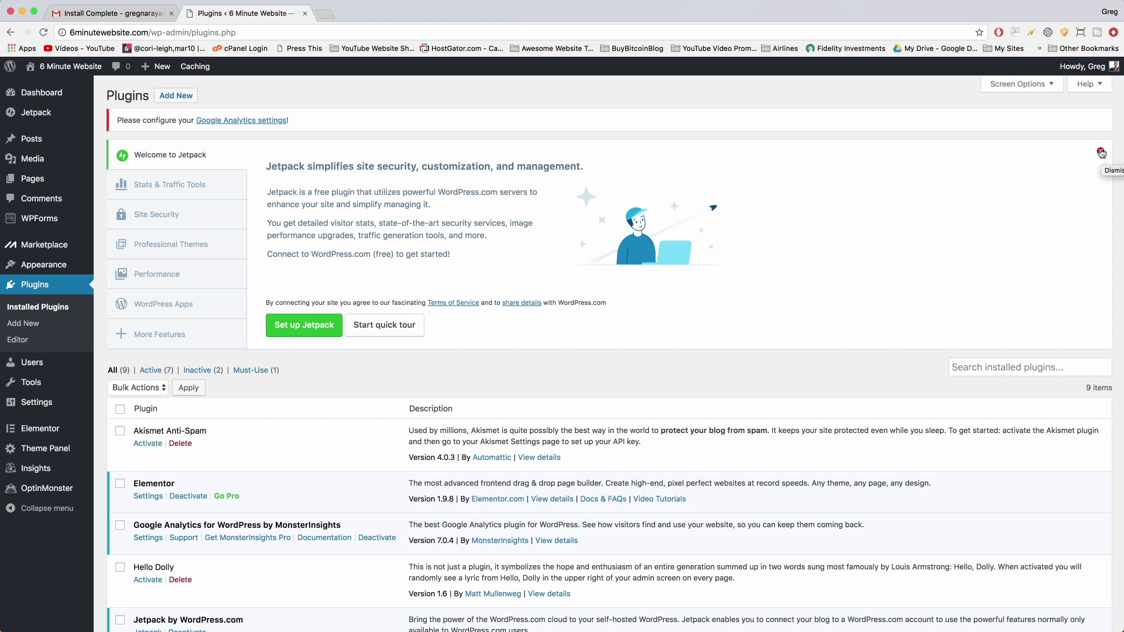
click(1100, 153)
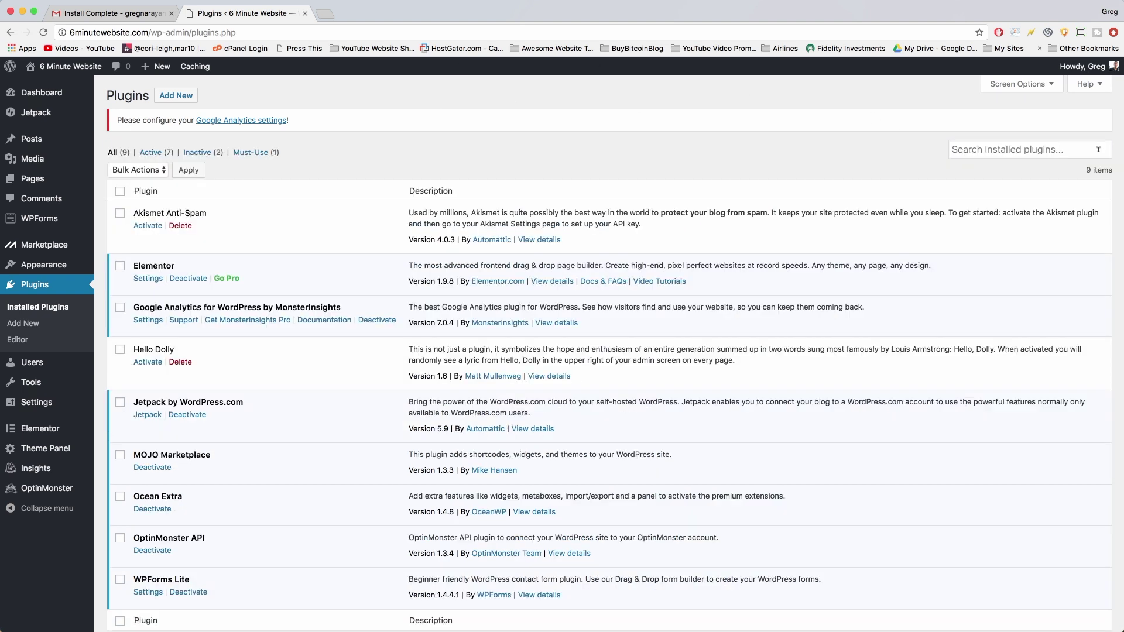
scroll(295, 164, down, 3)
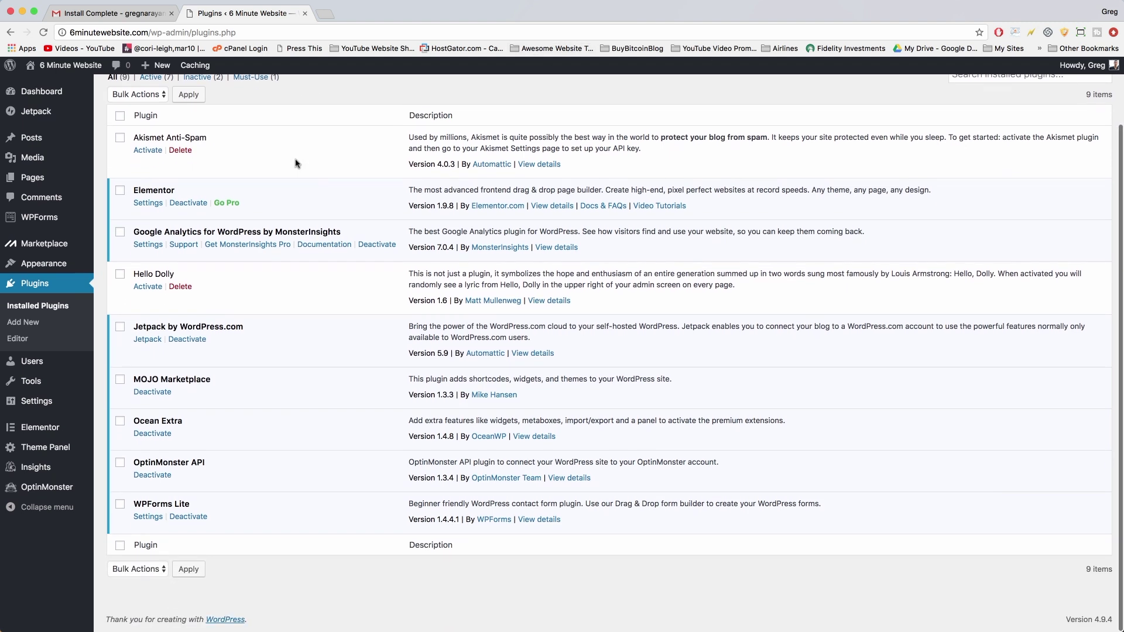
scroll(296, 164, up, 3)
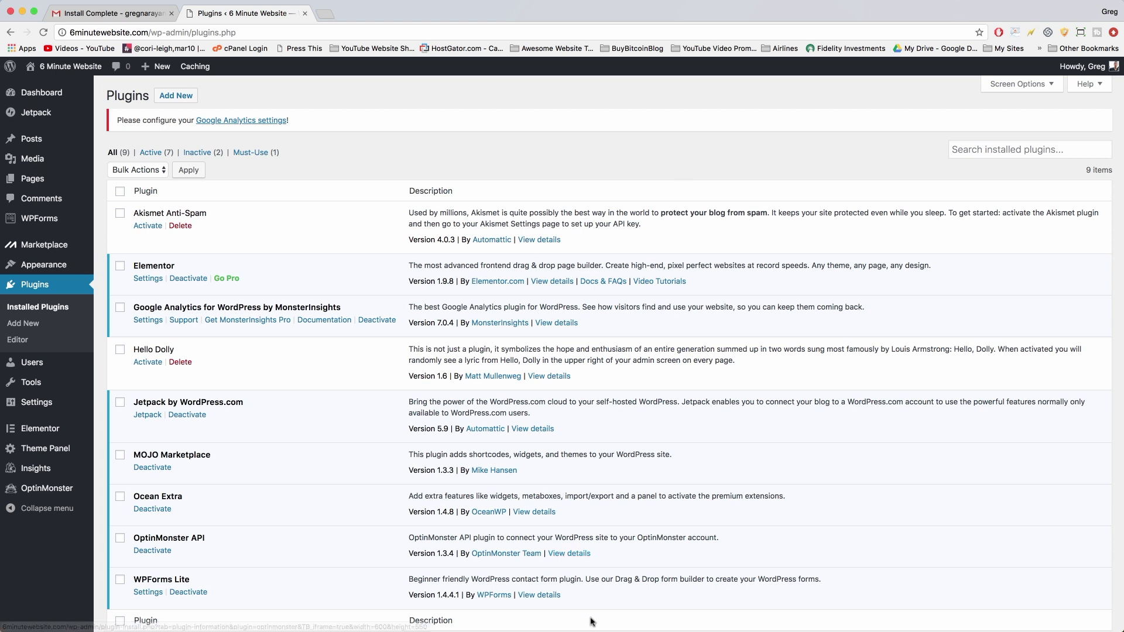
scroll(273, 152, down, 1)
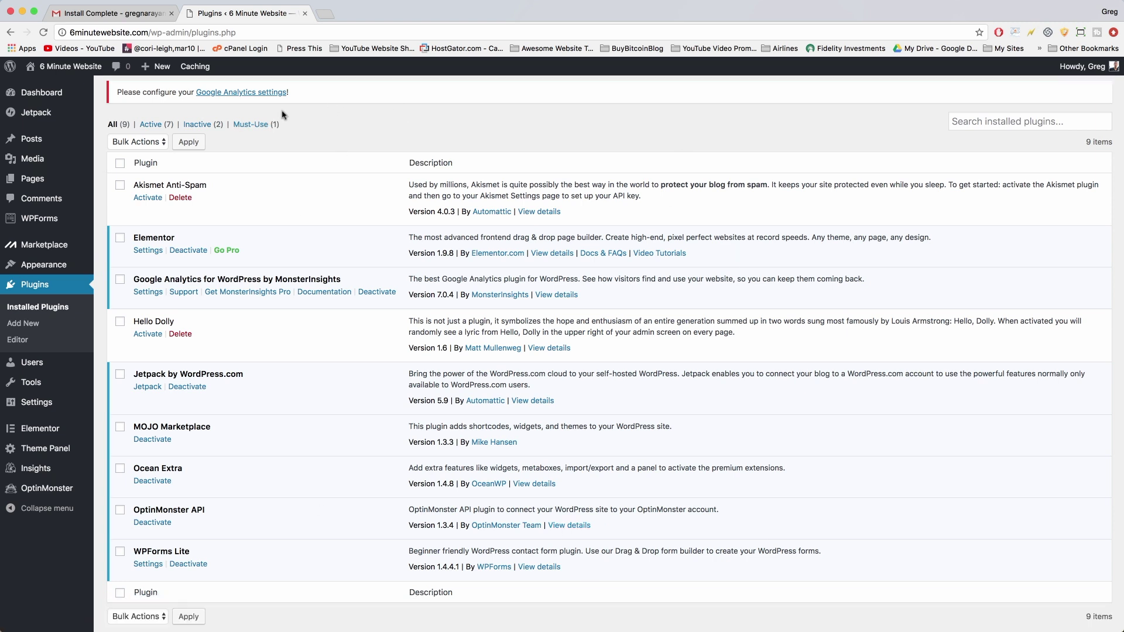
Activate Akismet, temporarily deactivate MonsterInsights, and delete the Google Analytics plugin.
click(146, 199)
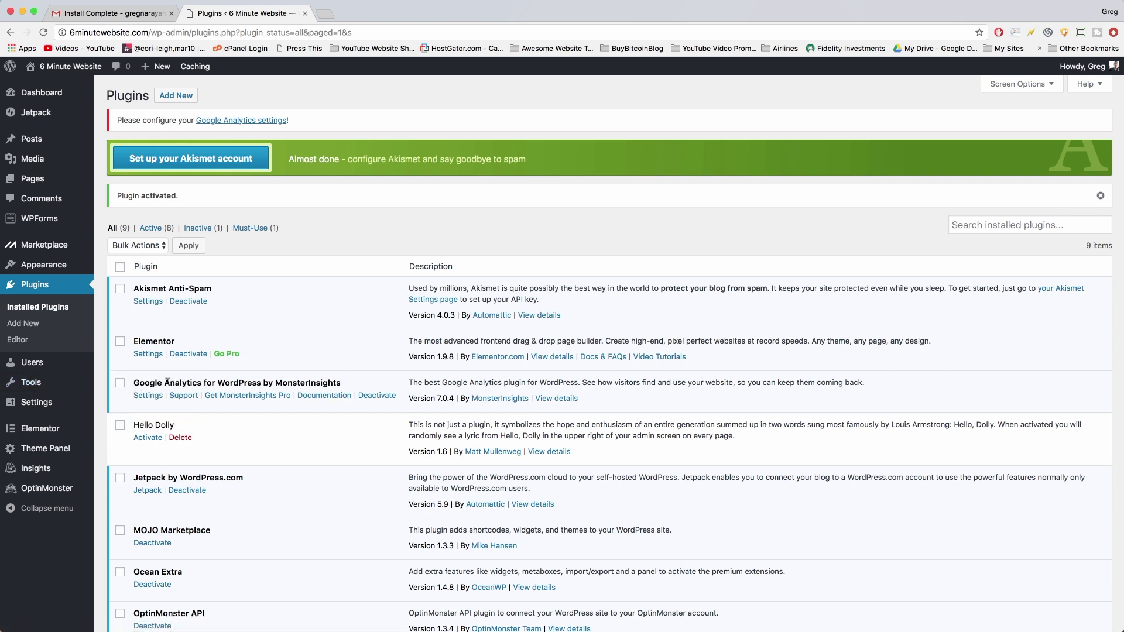
click(375, 396)
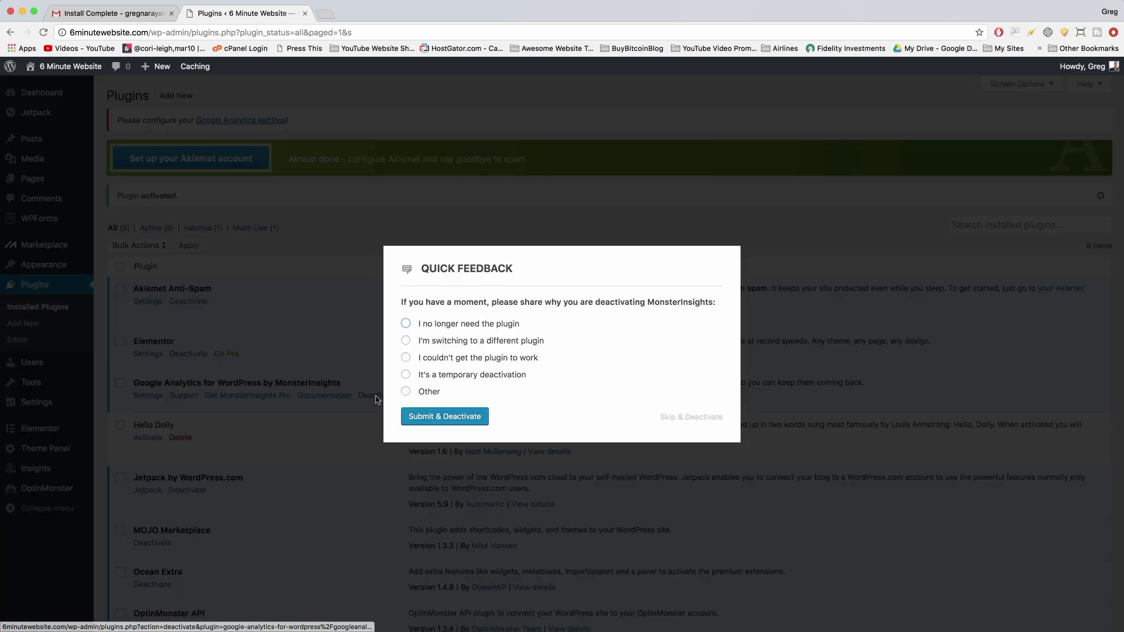
click(407, 376)
click(442, 419)
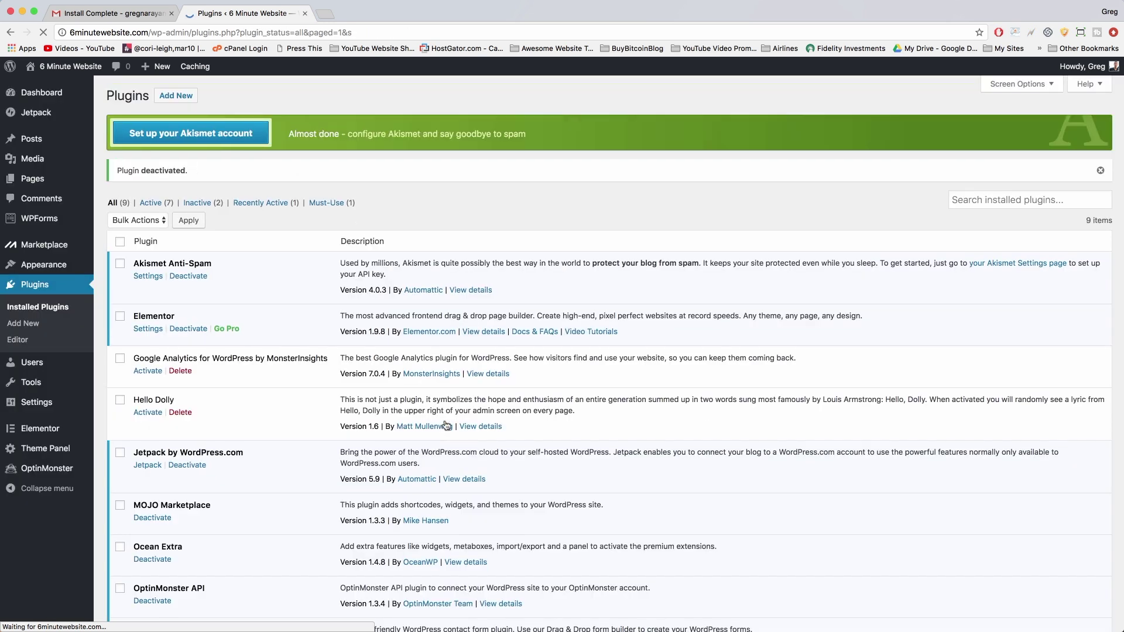
click(180, 371)
click(673, 125)
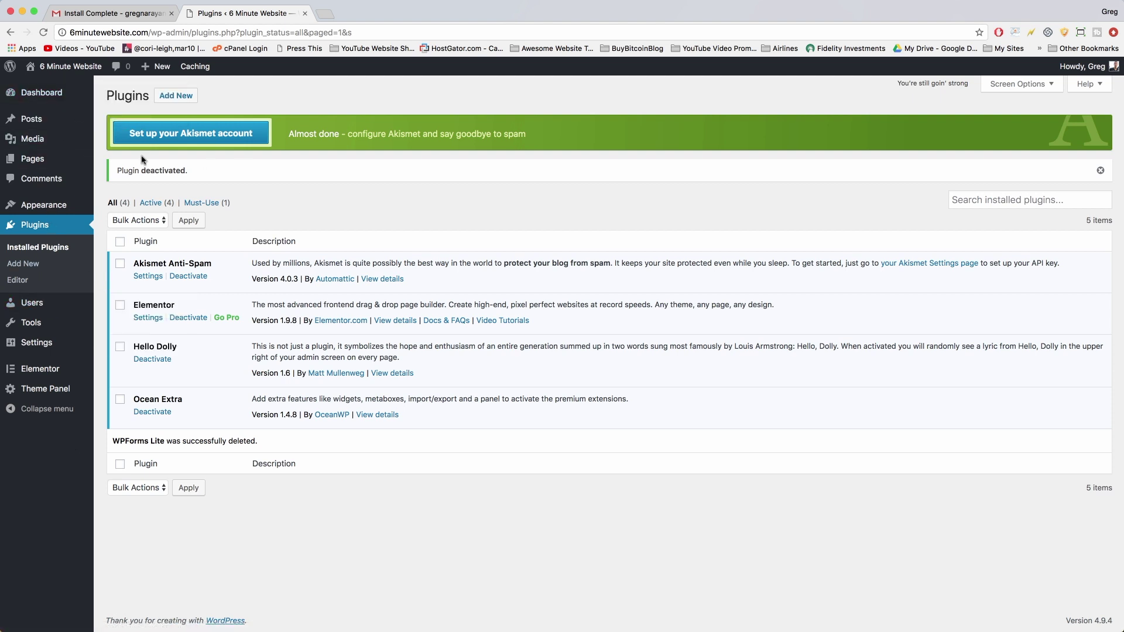
Replace the administrator's password with a new weak one, confirm weak-password use, and update the profile.
click(42, 307)
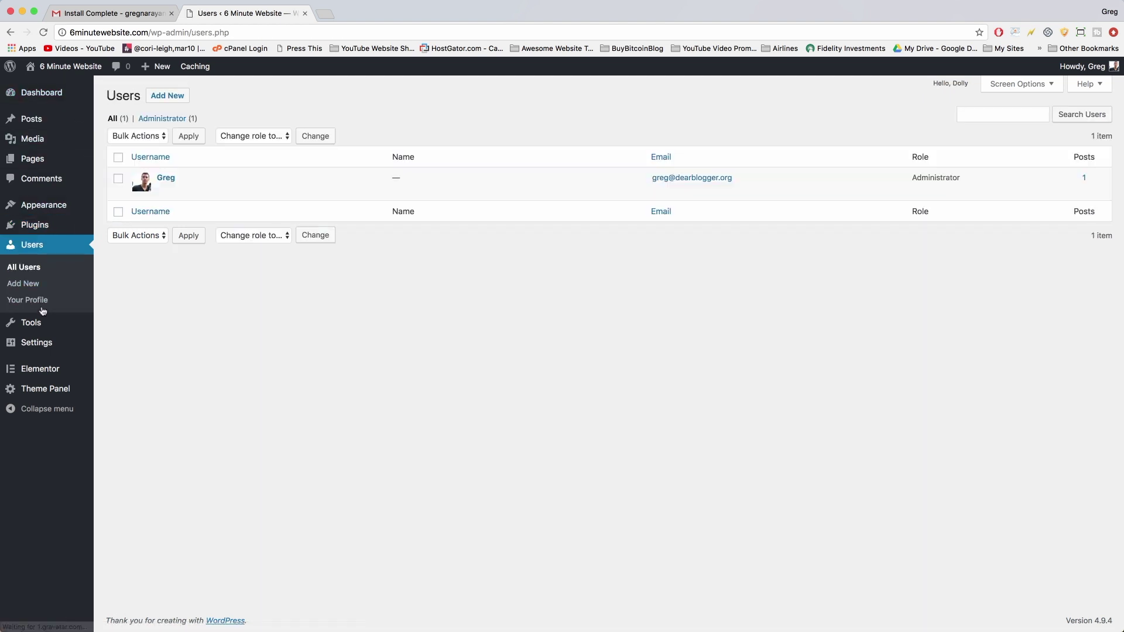
click(166, 178)
scroll(319, 310, down, 10)
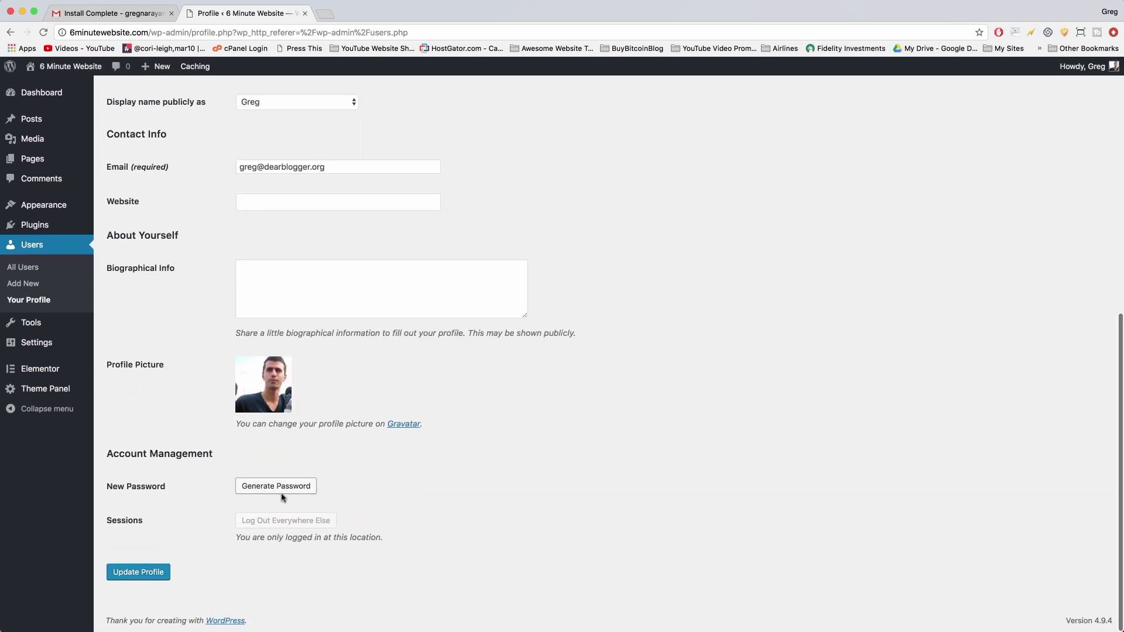
click(283, 487)
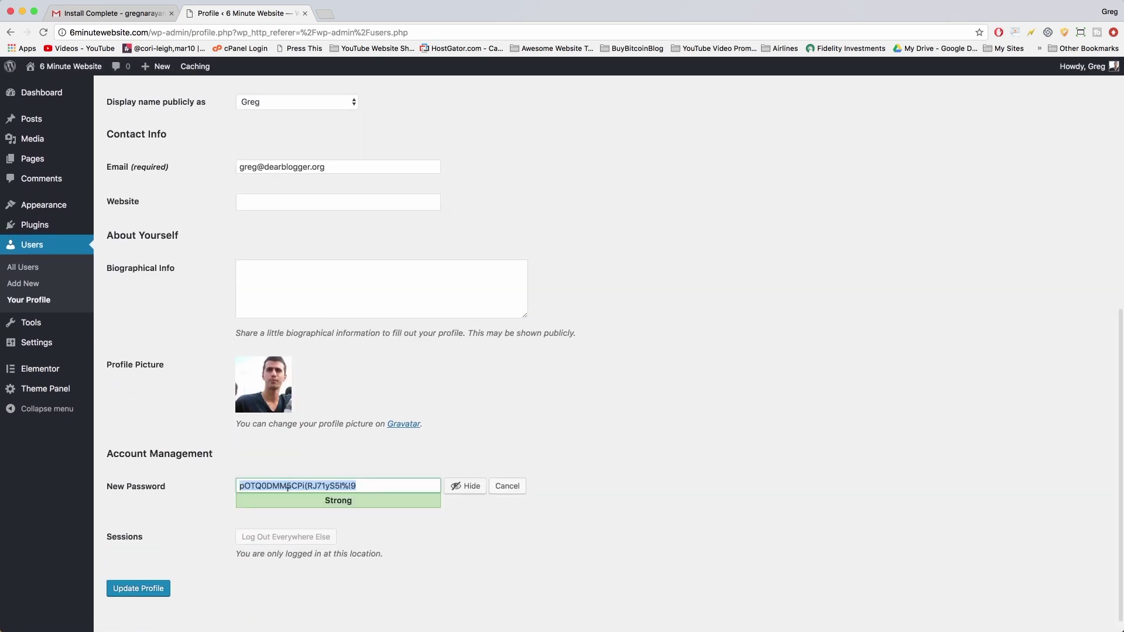
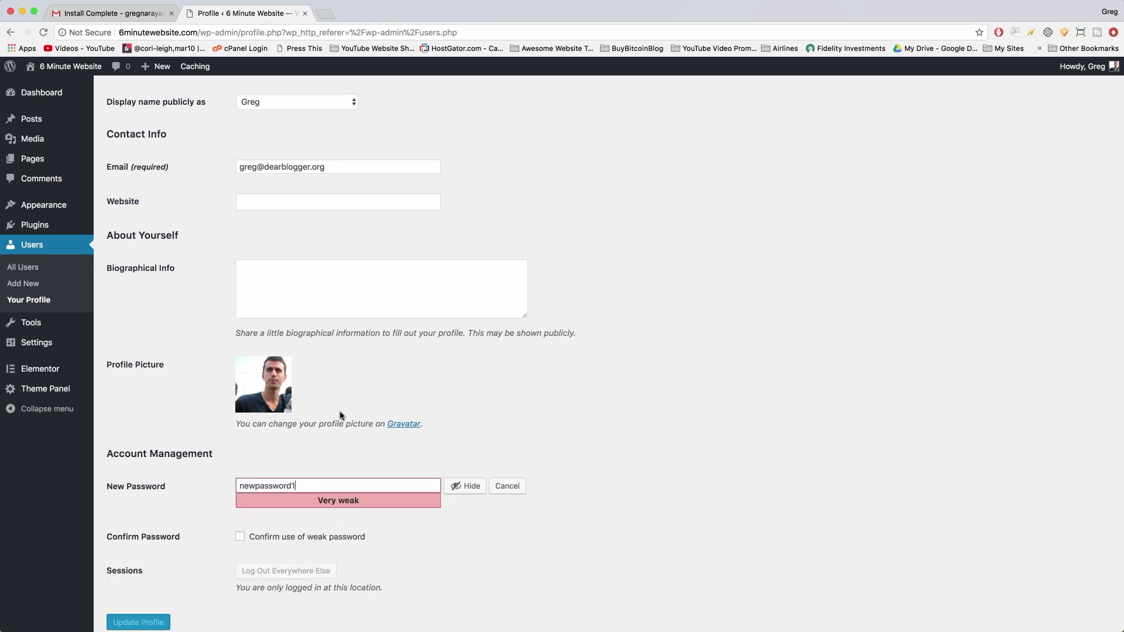
scroll(342, 416, down, 2)
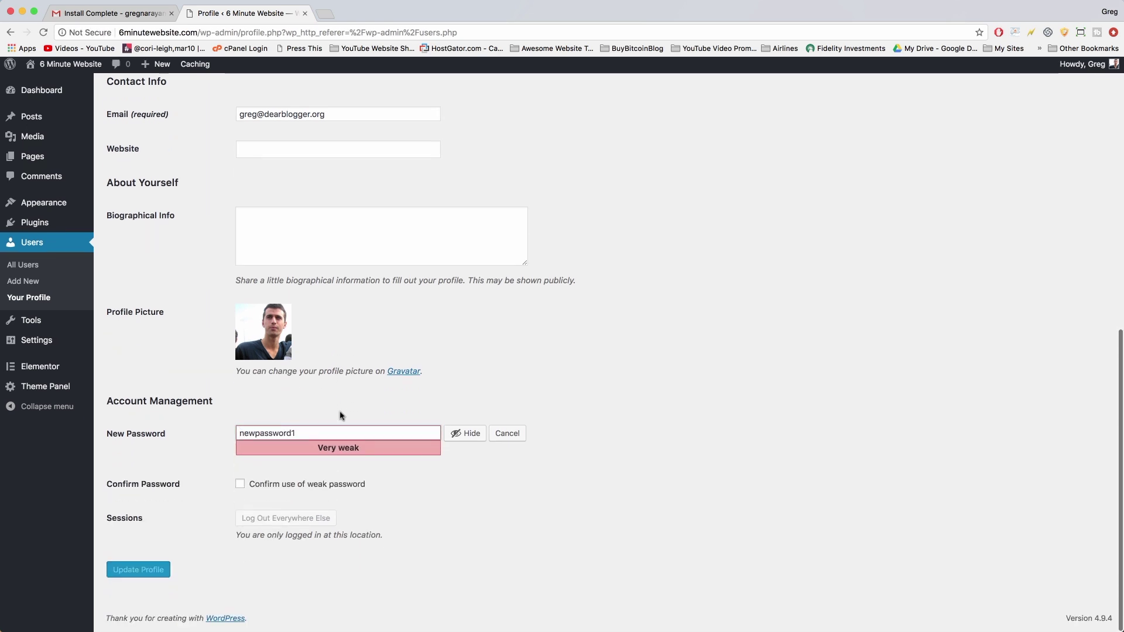
click(241, 536)
click(164, 570)
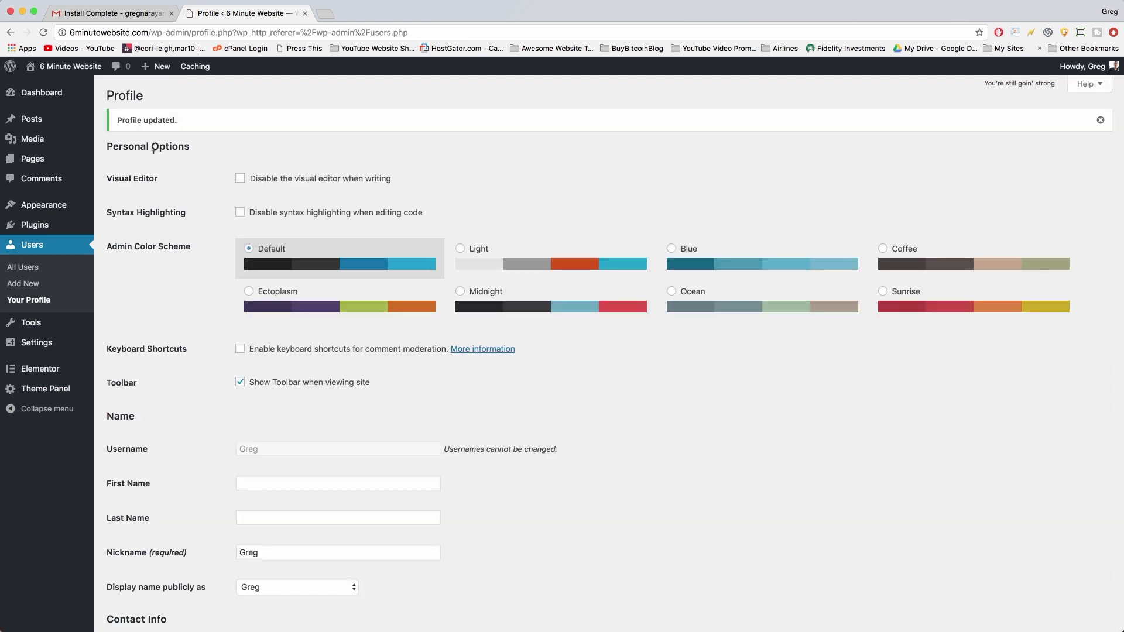
click(60, 69)
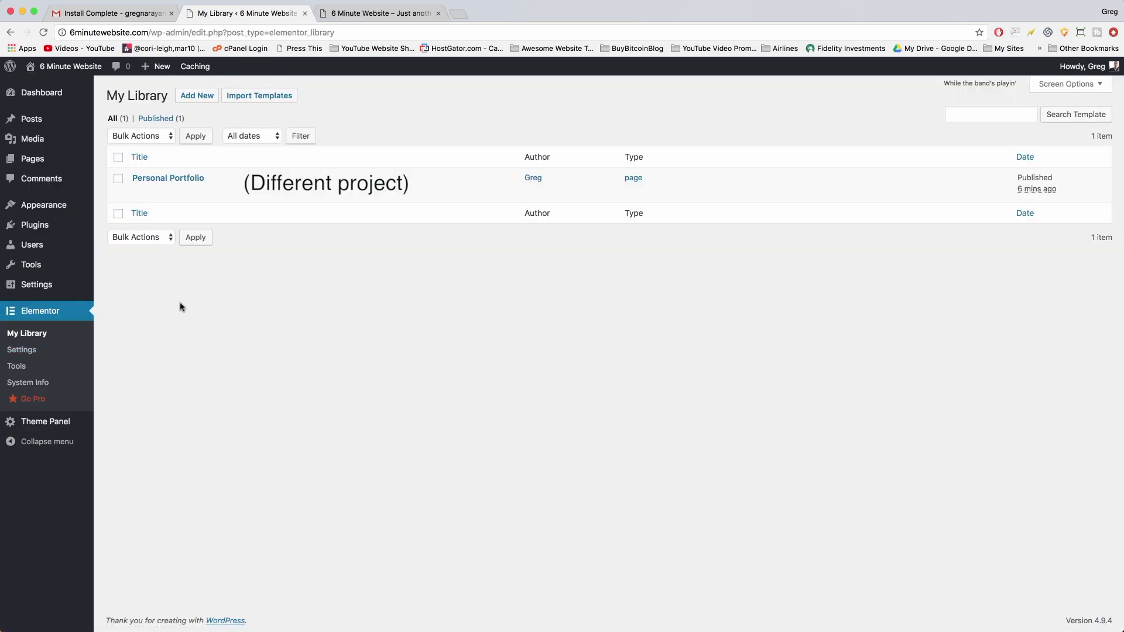
Create and publish a new empty page titled 'Home Page'.
click(54, 164)
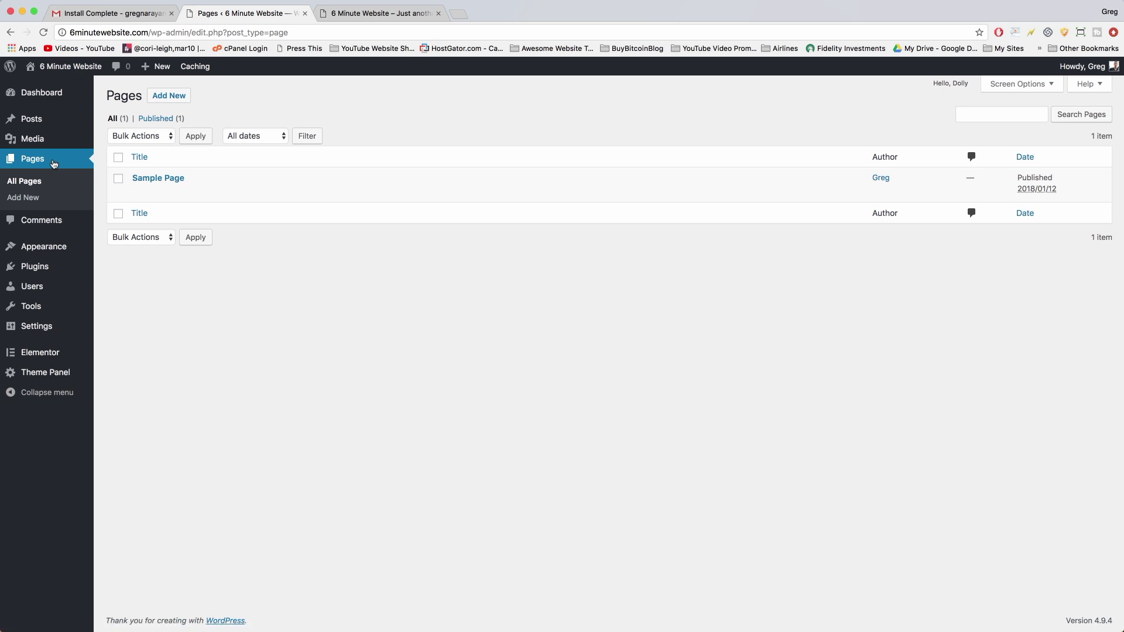
click(166, 97)
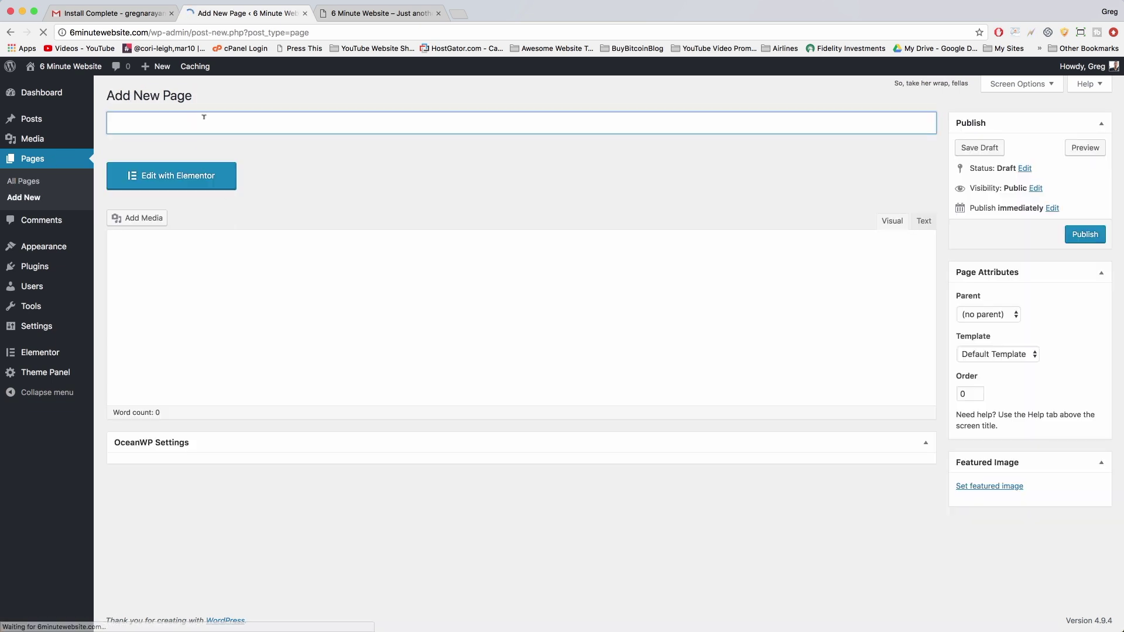
key(shift)
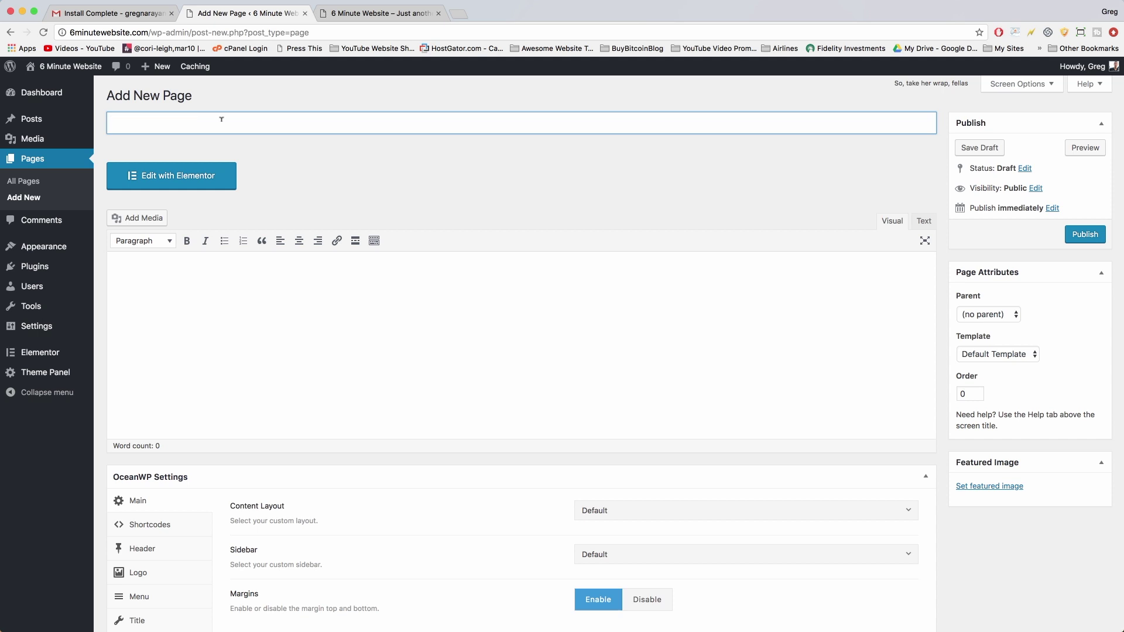
text(Home Page)
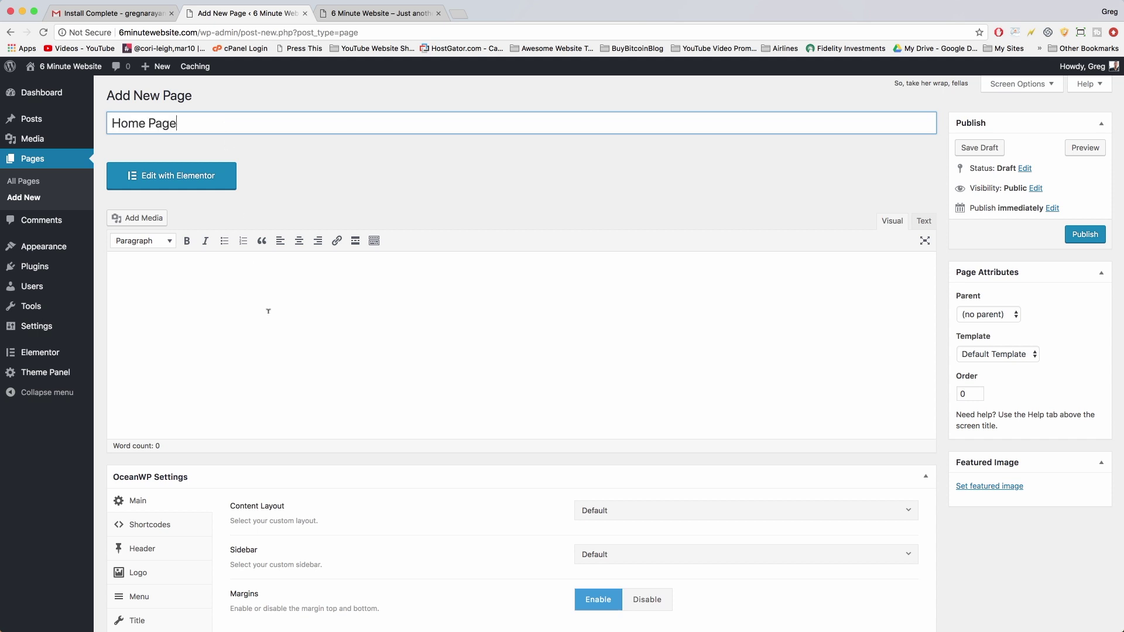
click(268, 311)
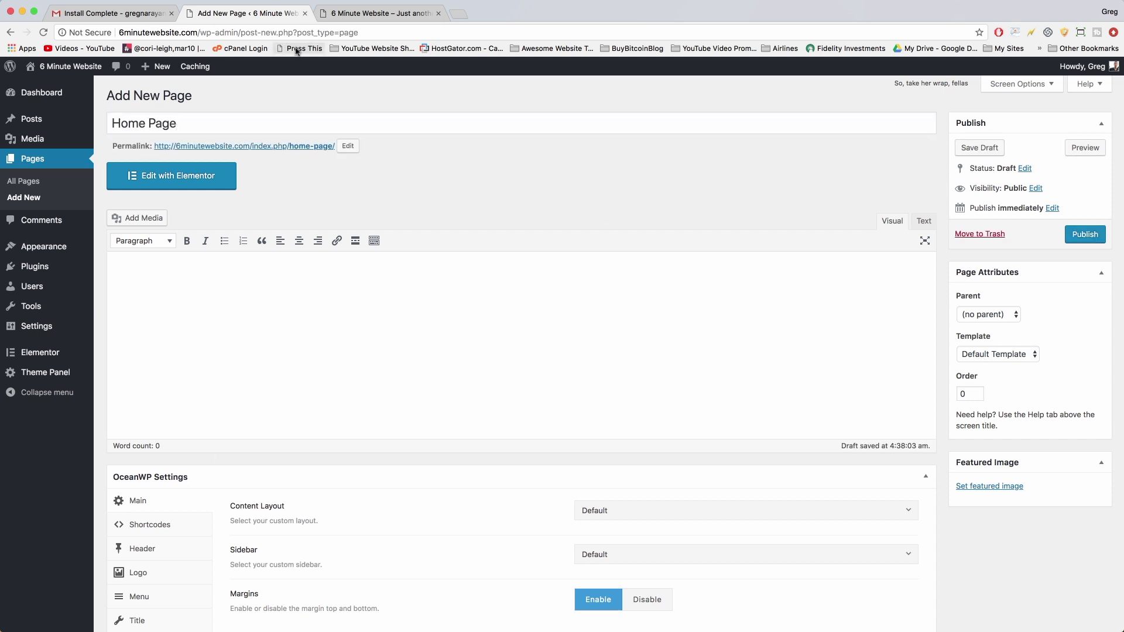
click(221, 121)
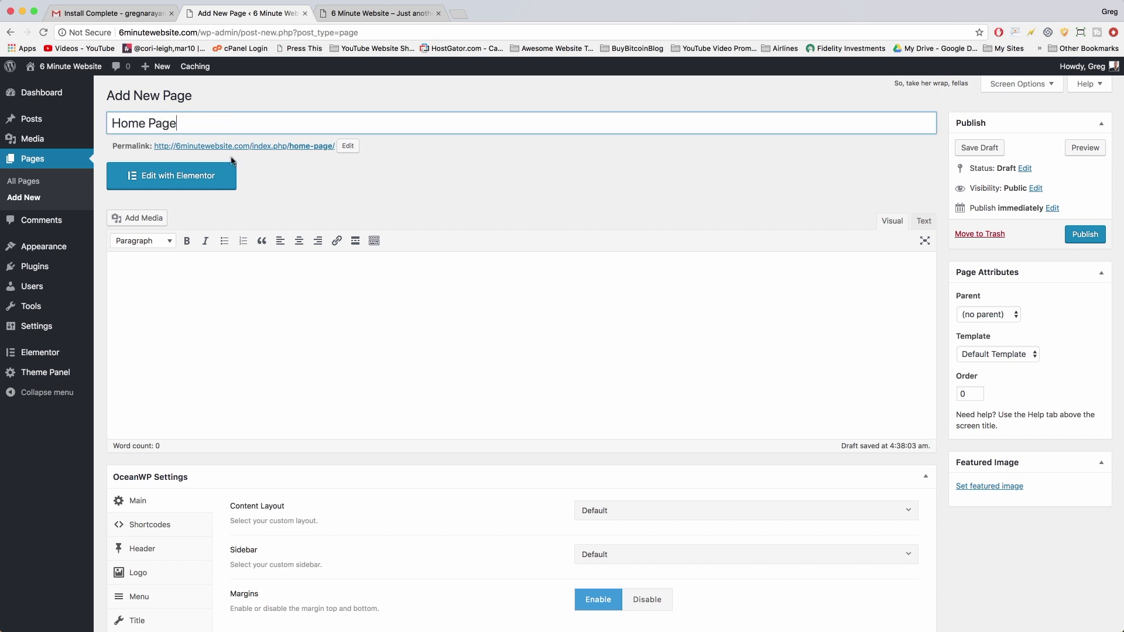
click(1083, 234)
Create and publish another empty page titled 'Blog'.
click(184, 91)
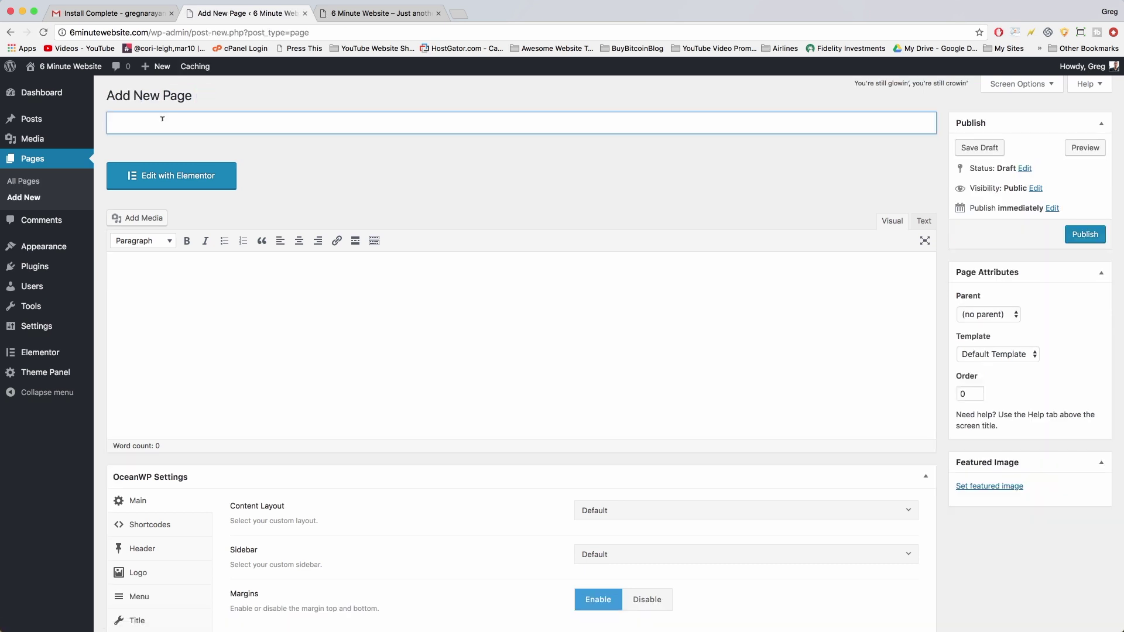
text(Blog)
click(276, 393)
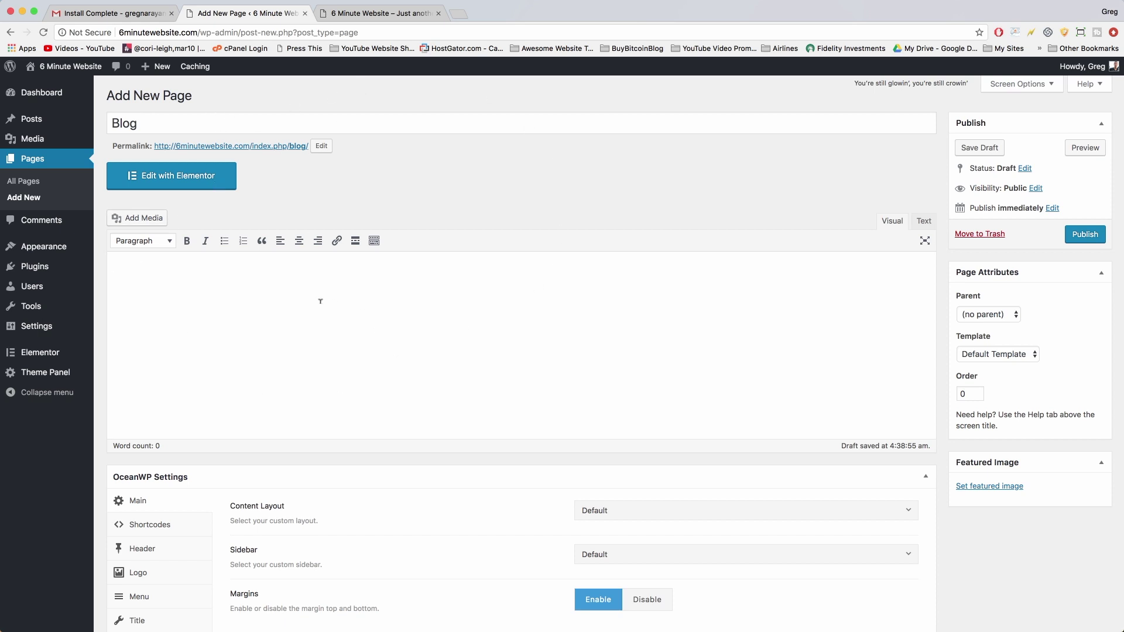
click(1087, 239)
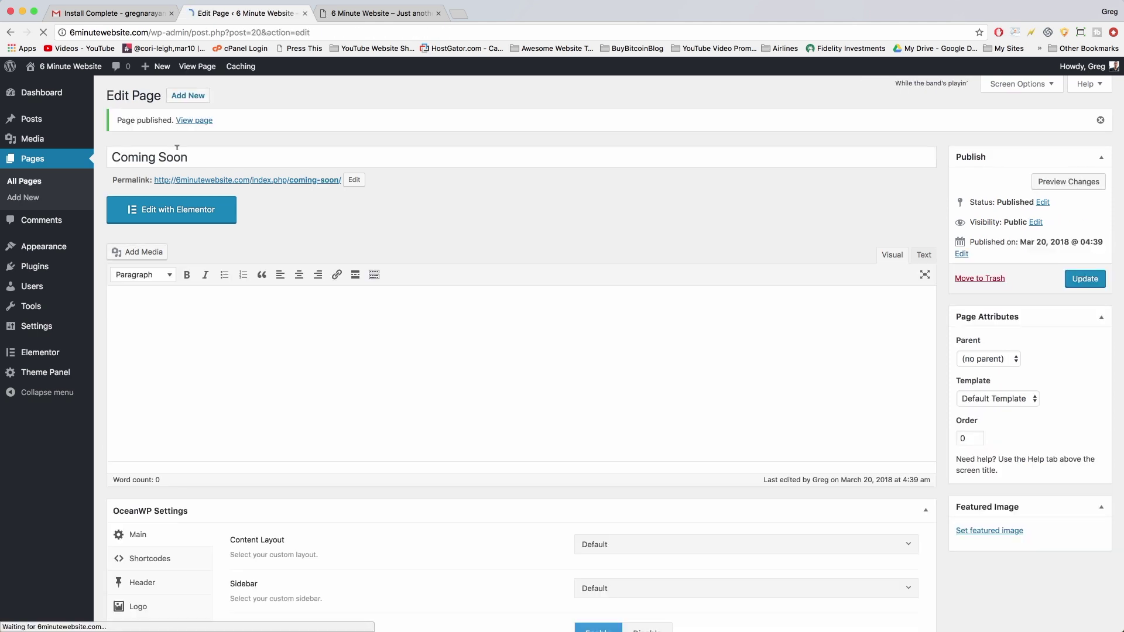
In Reading Settings, make the homepage a static page and choose Home Page.
mouse_move(57, 333)
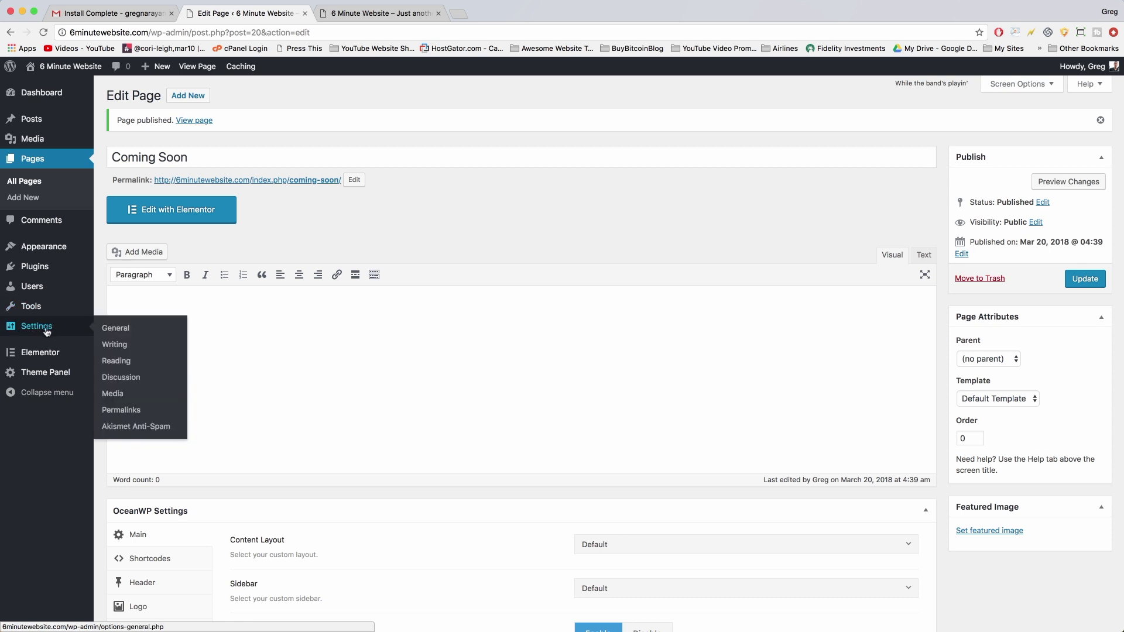
click(39, 331)
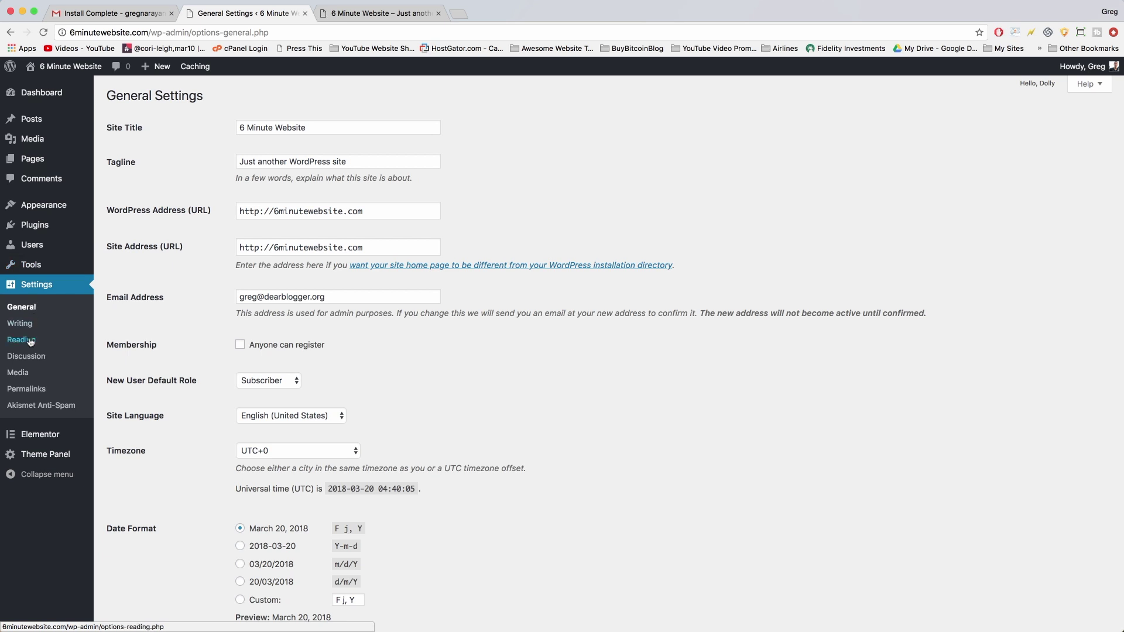
click(30, 340)
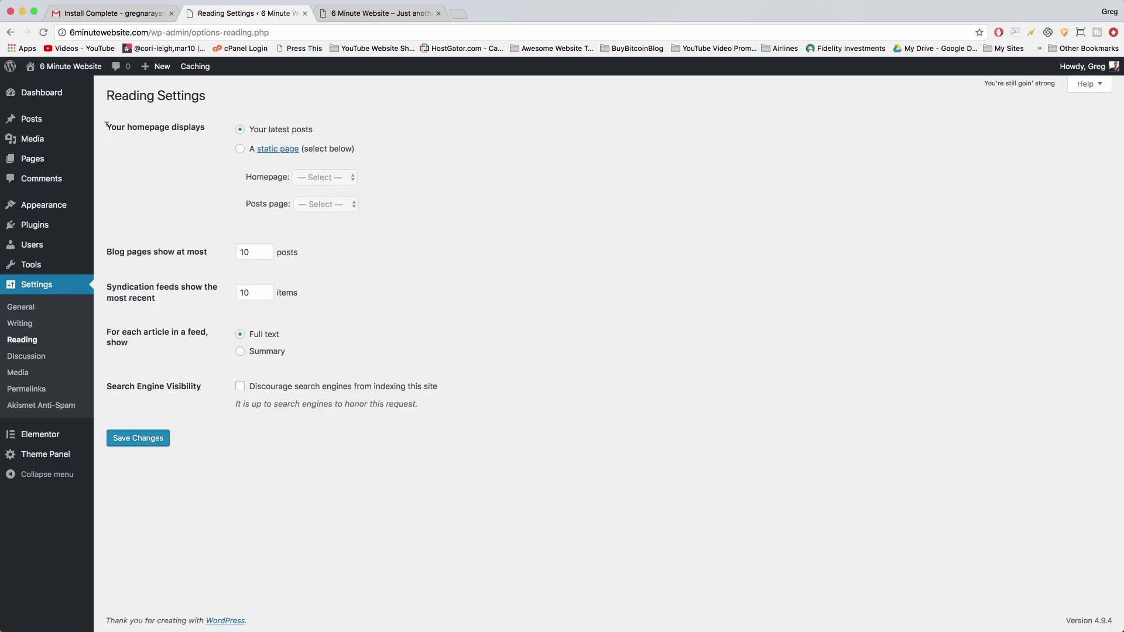
drag(106, 125, 215, 127)
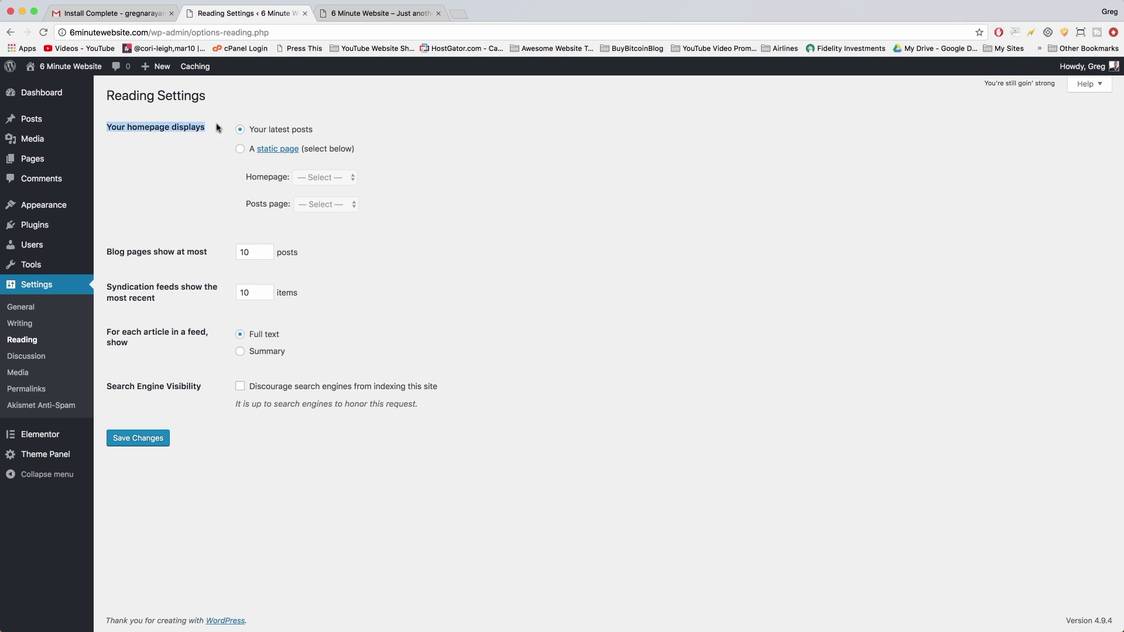
click(216, 128)
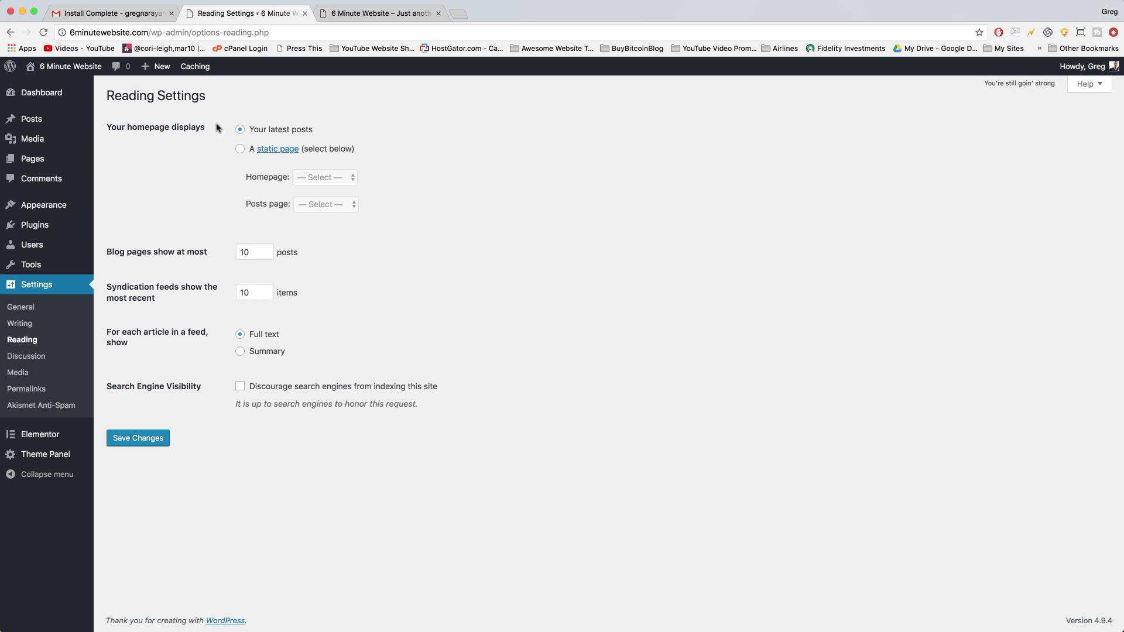
click(240, 150)
click(336, 183)
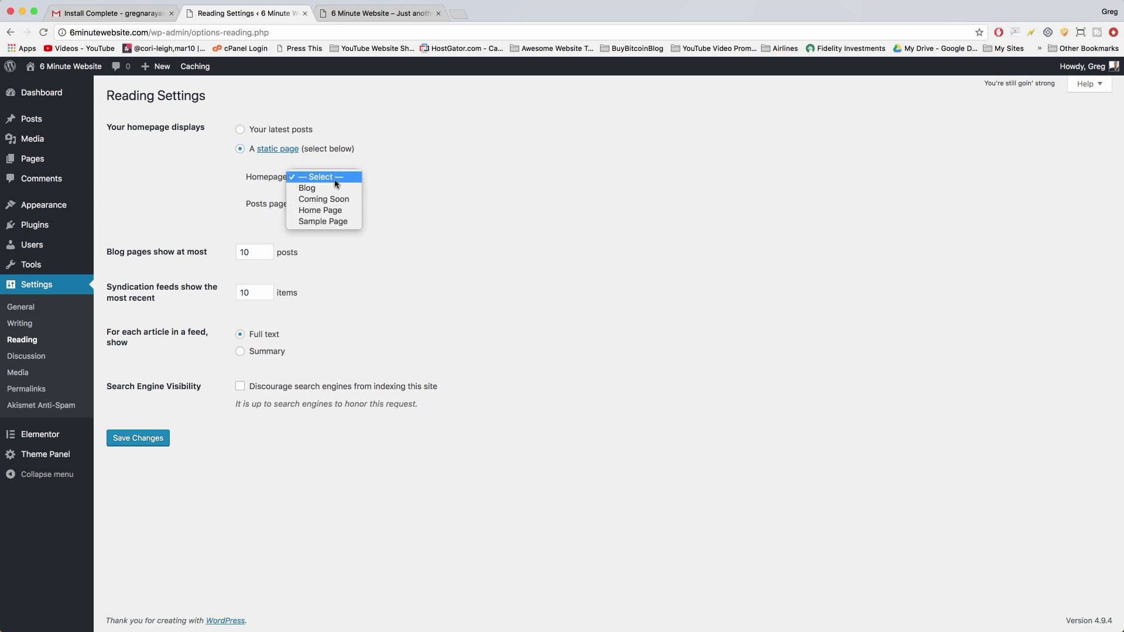
click(340, 211)
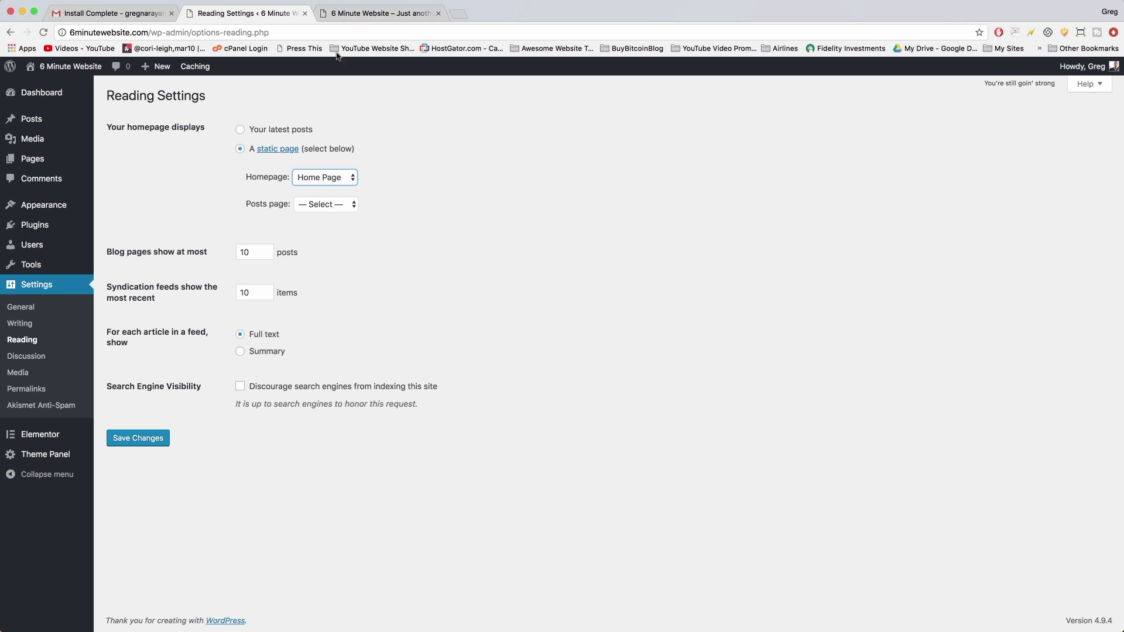
Set Blog as the posts page and save the reading settings.
click(368, 13)
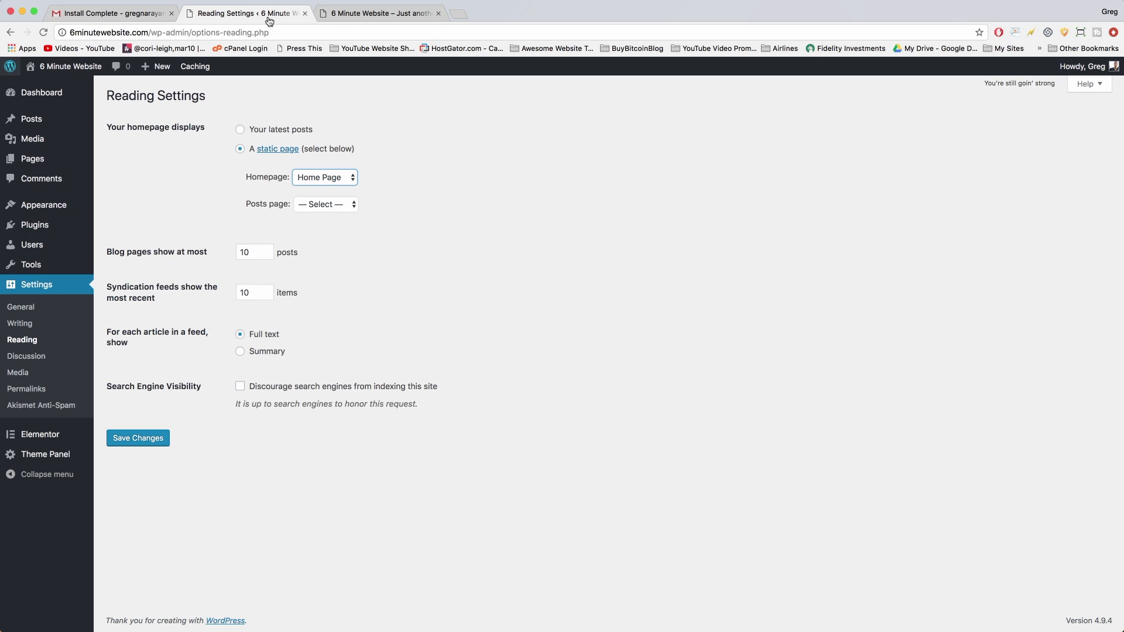
click(268, 18)
click(328, 206)
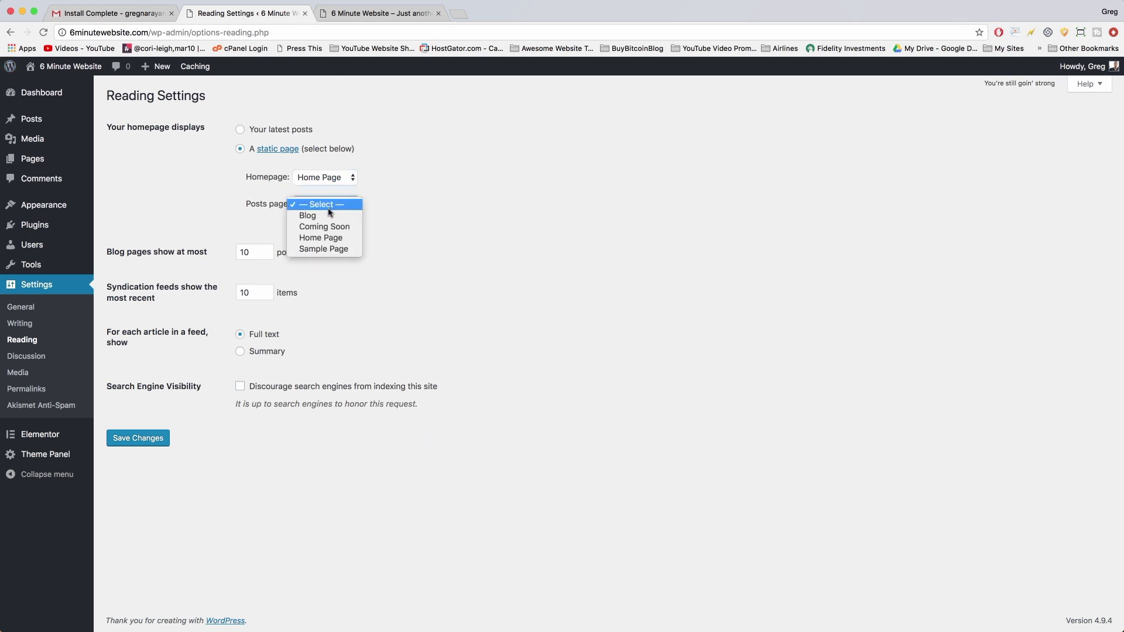
click(328, 217)
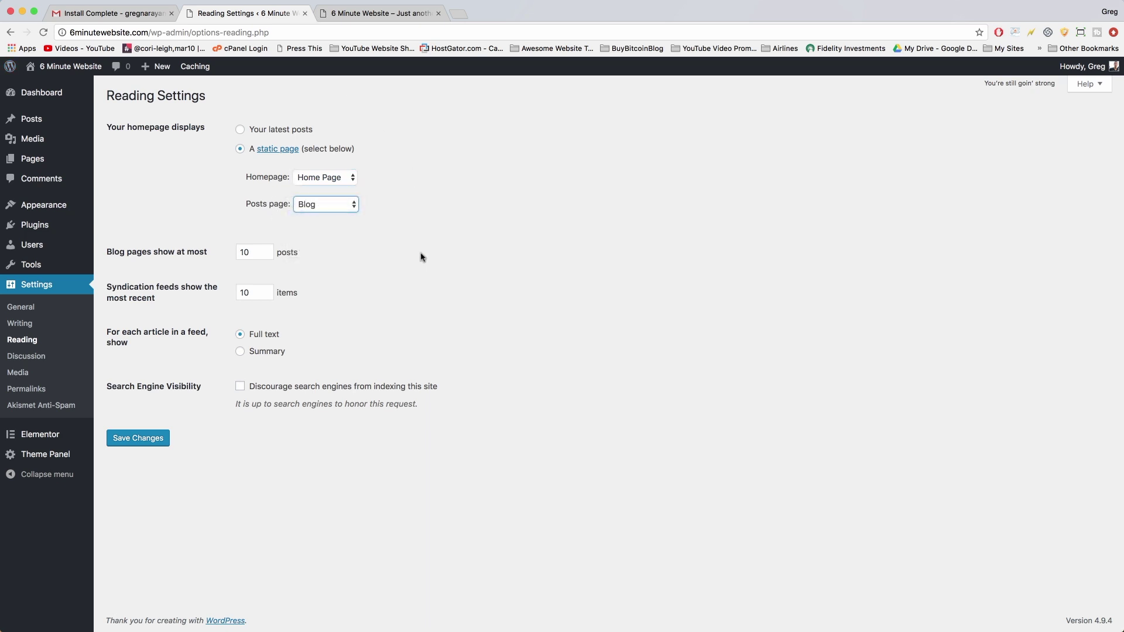
click(138, 443)
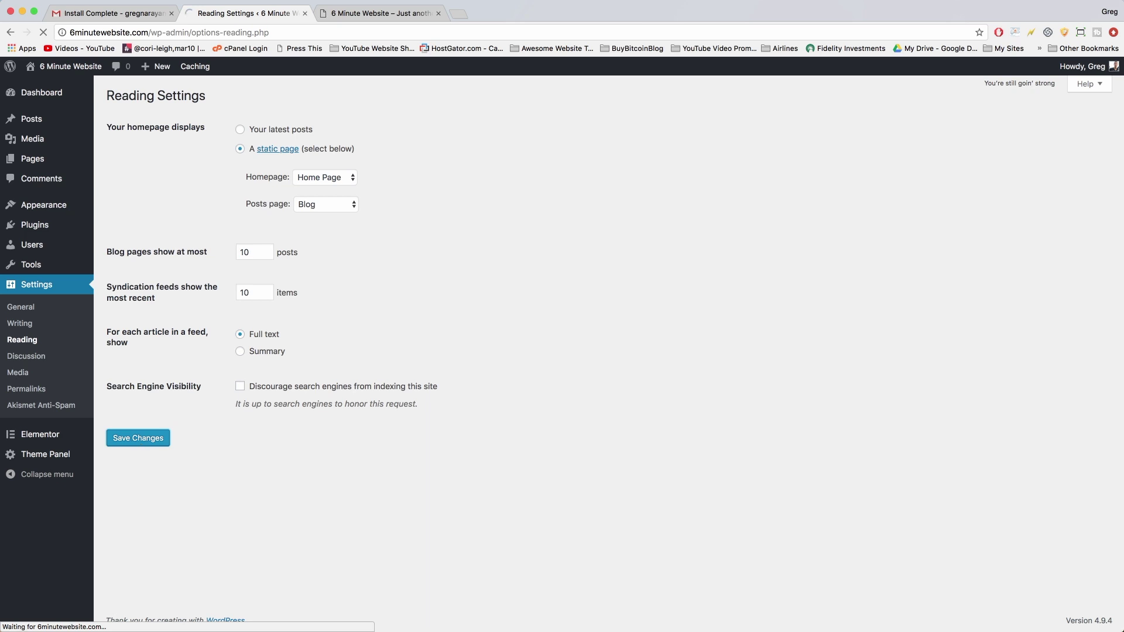
Reload the live site to confirm it opens on Home Page, then edit Home Page with Elementor.
click(378, 12)
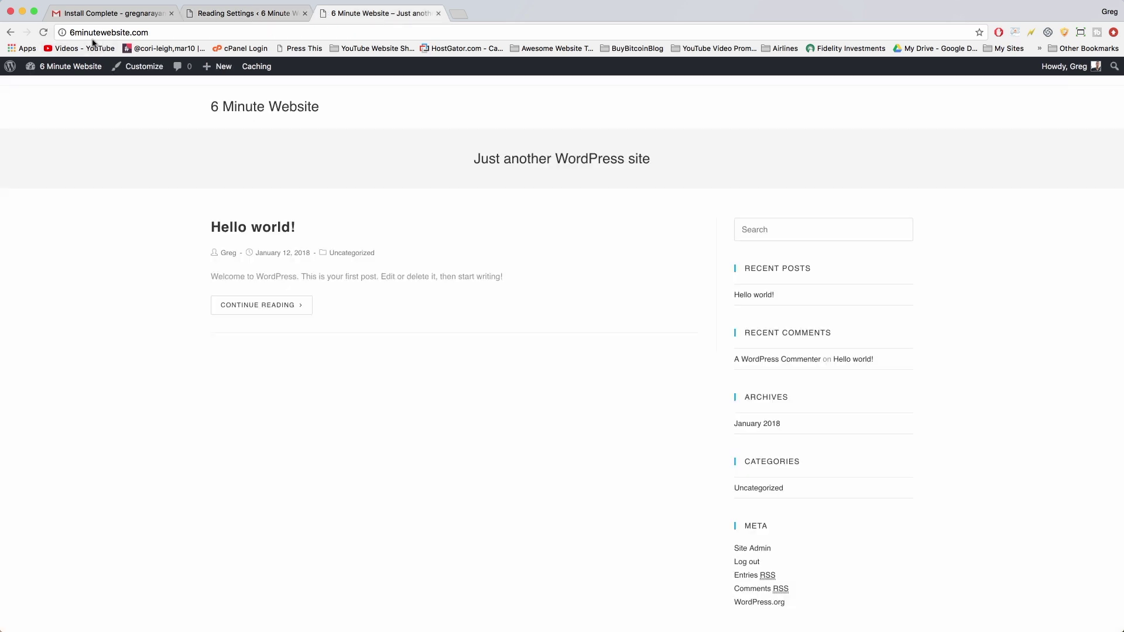
click(43, 33)
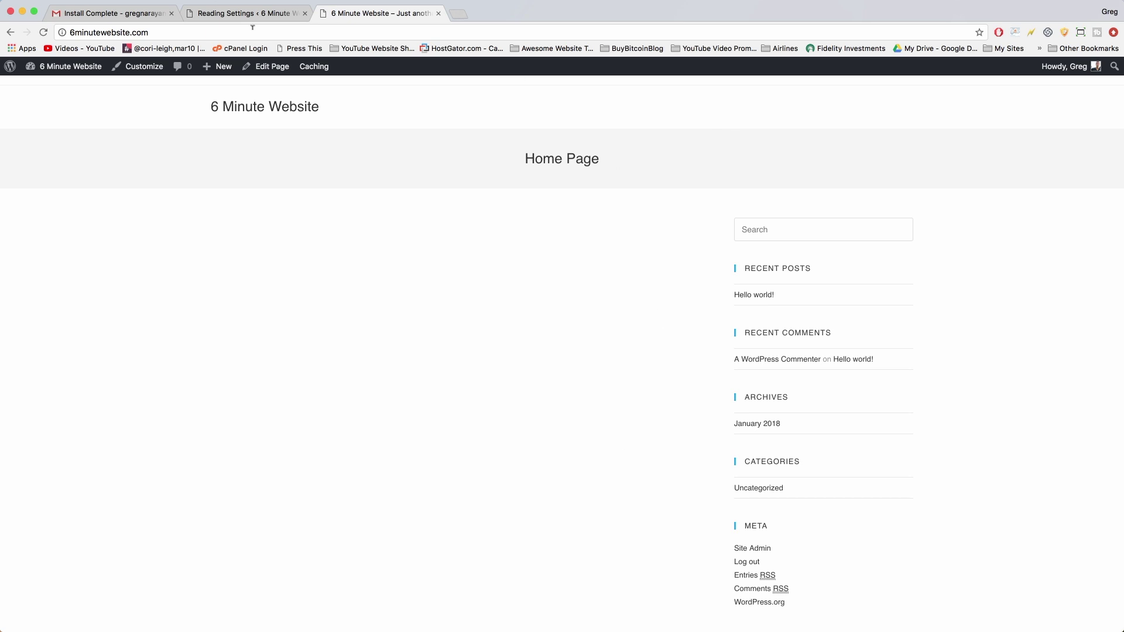
click(272, 67)
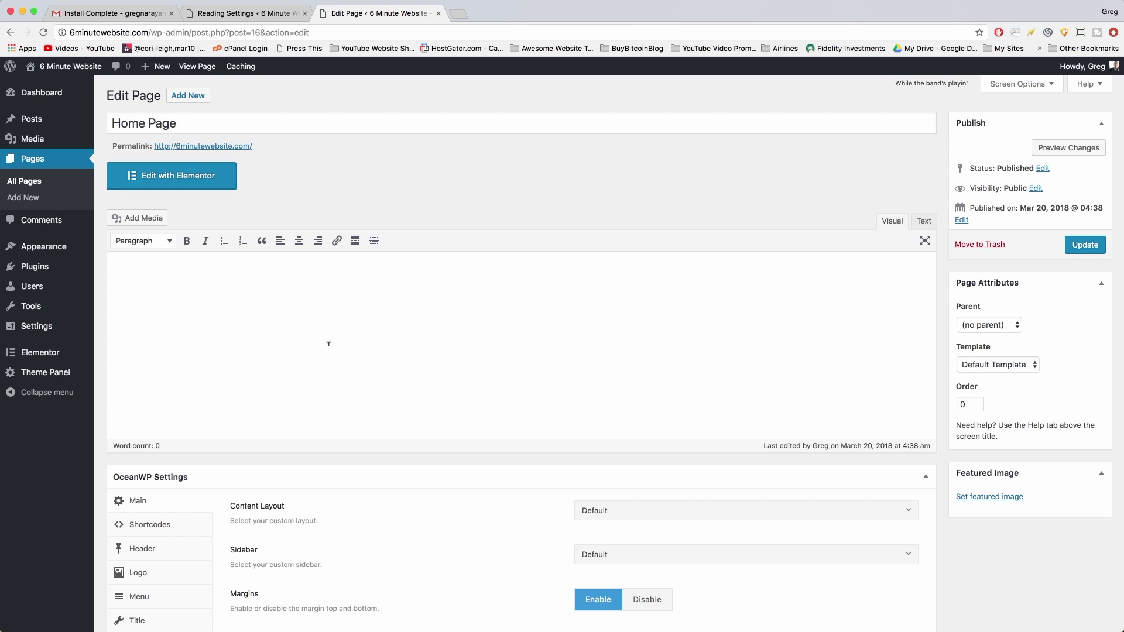
click(223, 179)
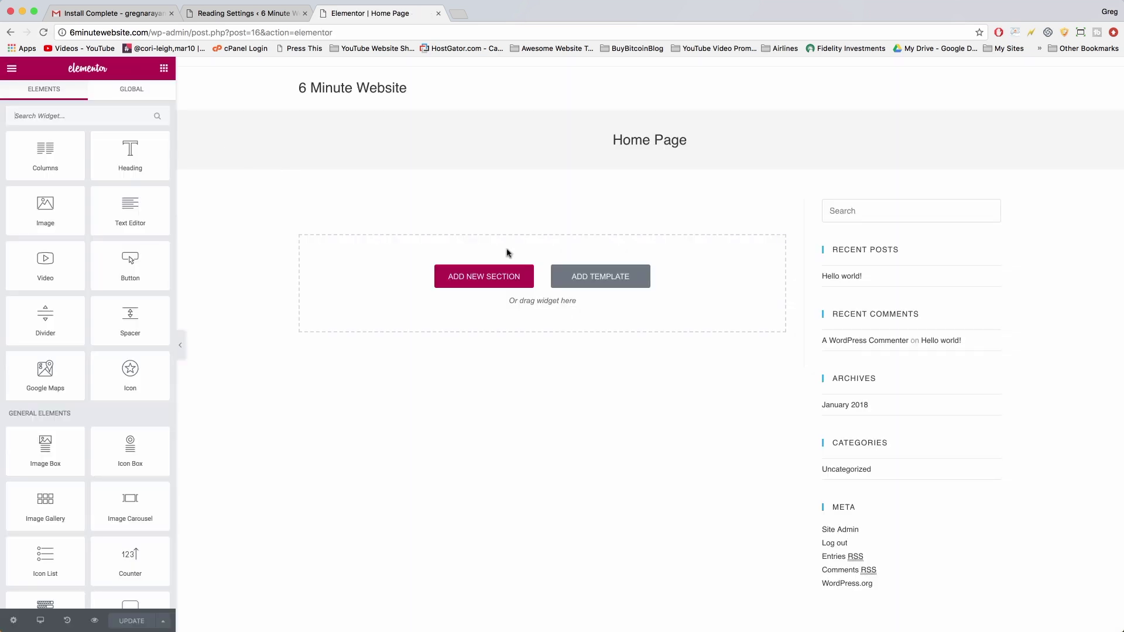
Browse Elementor's predesigned templates and preview the Homepage – Study template.
click(631, 281)
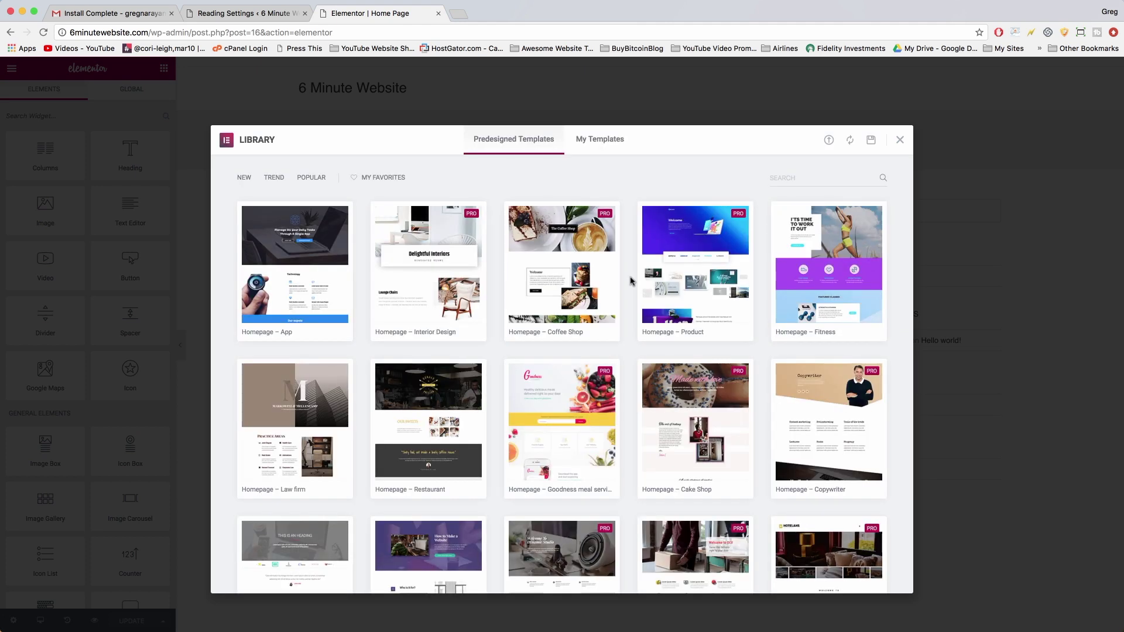
scroll(631, 282, down, 3)
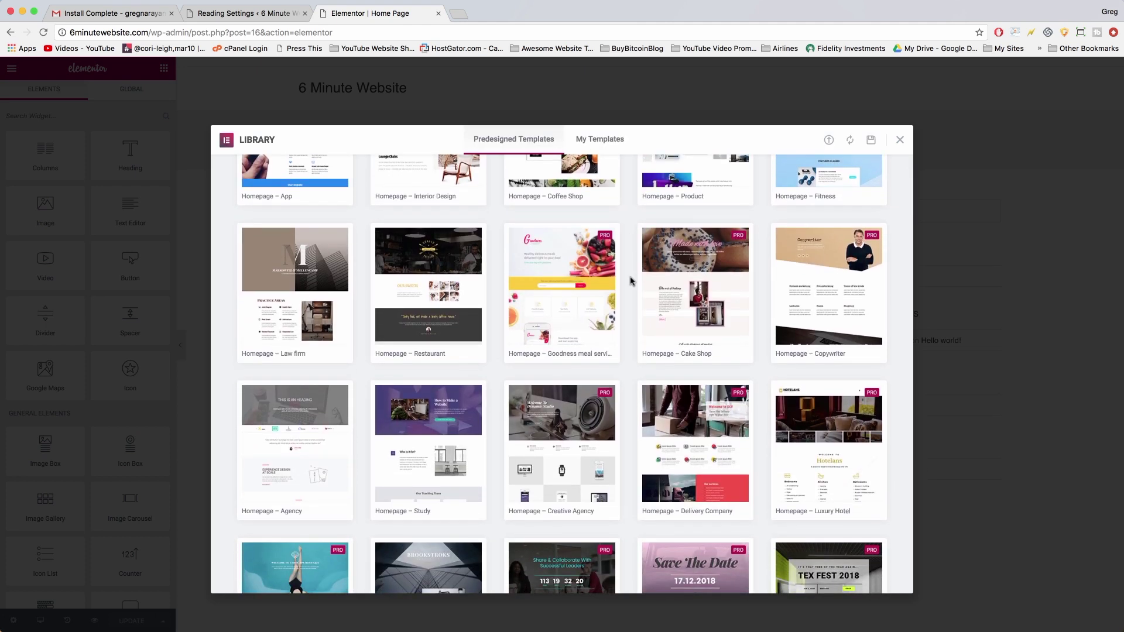
scroll(631, 281, down, 10)
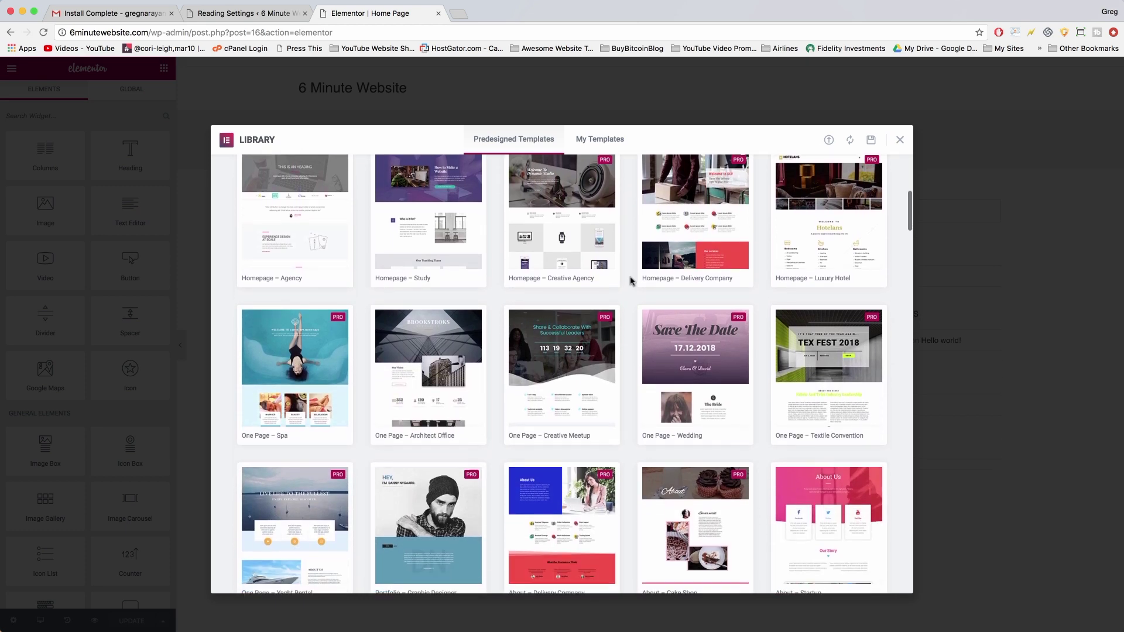
scroll(631, 281, down, 3)
scroll(630, 281, up, 10)
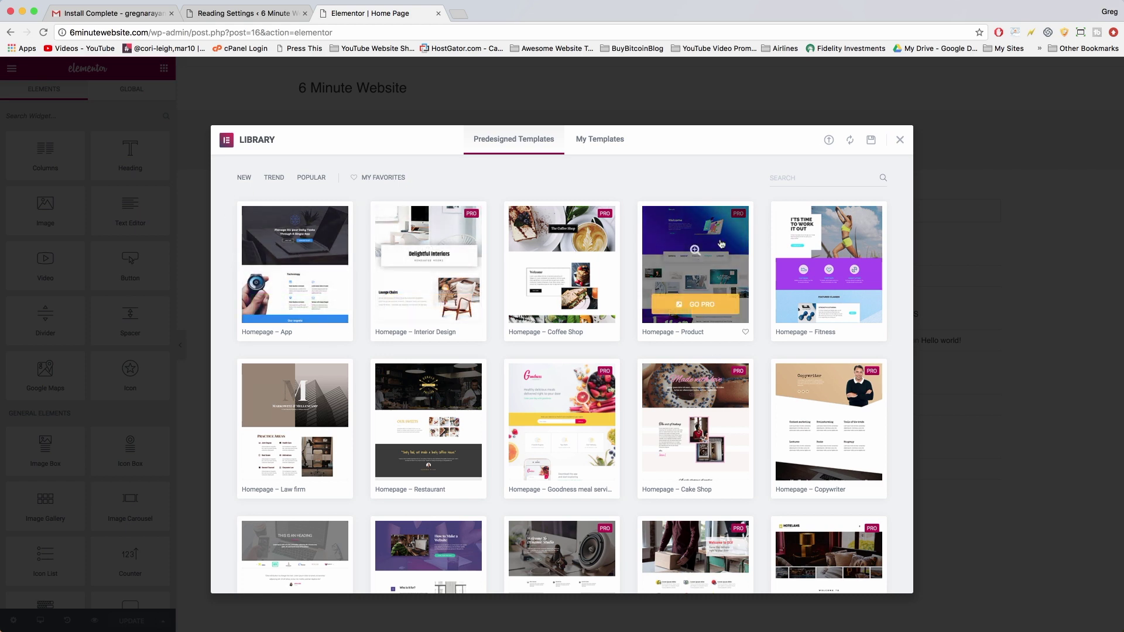
scroll(498, 455, down, 3)
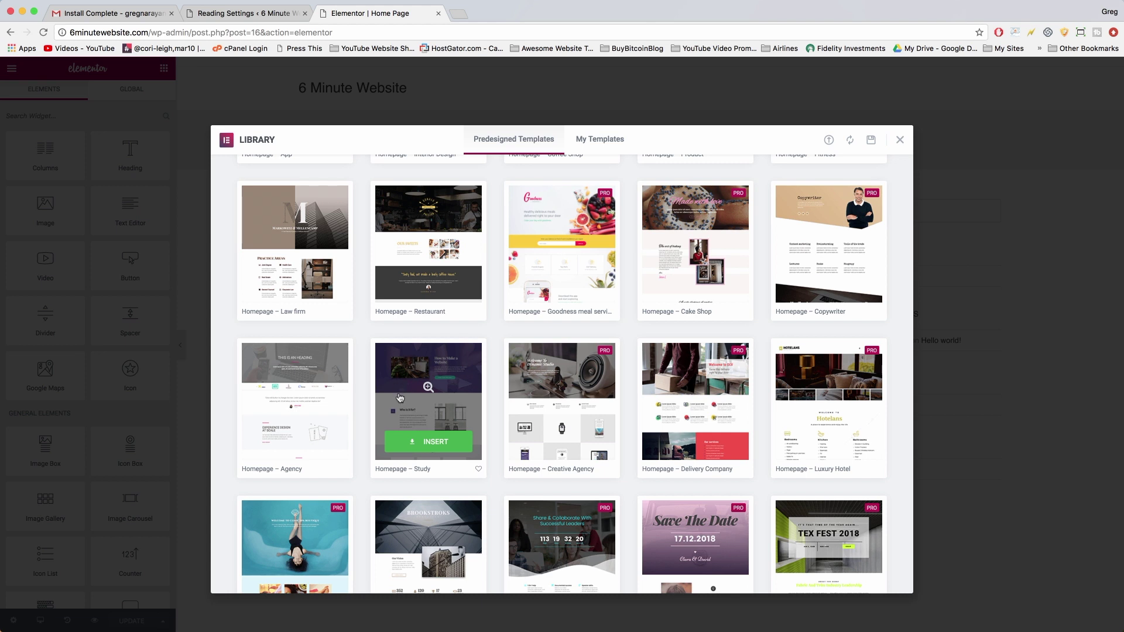
click(423, 413)
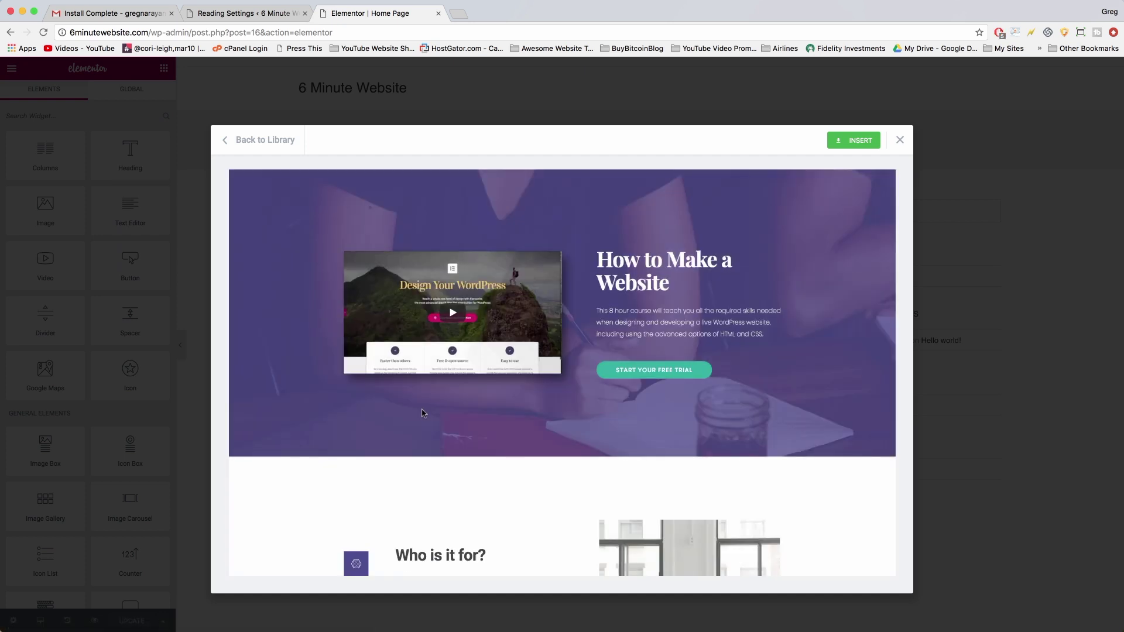
Insert the Homepage – Study template into Home Page, update it, and exit to the dashboard.
scroll(515, 370, down, 10)
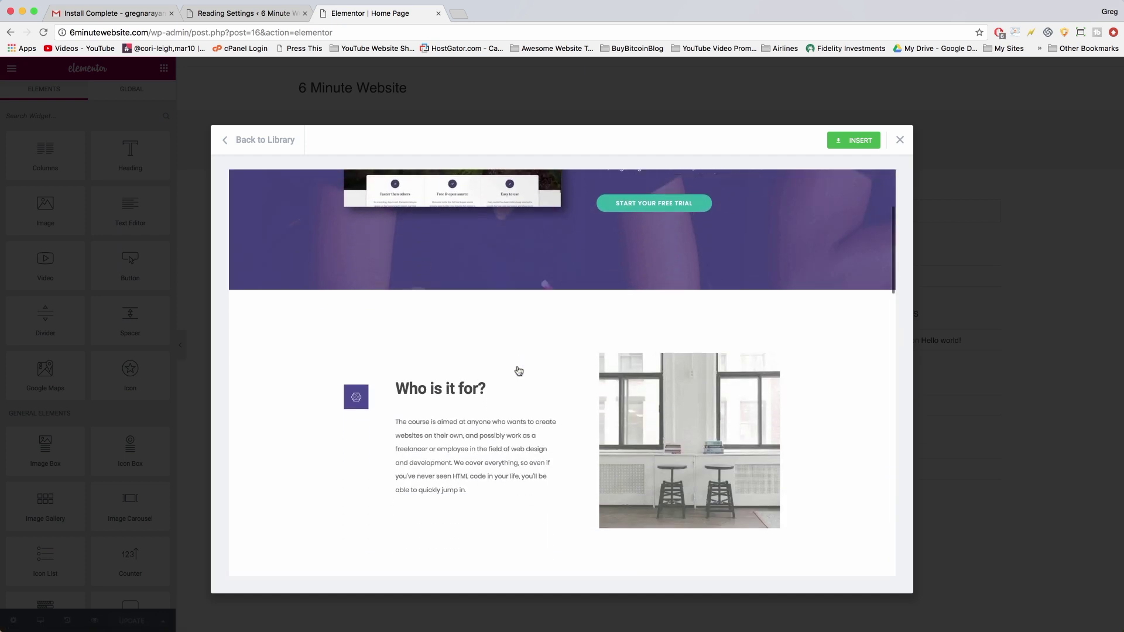
scroll(518, 371, down, 15)
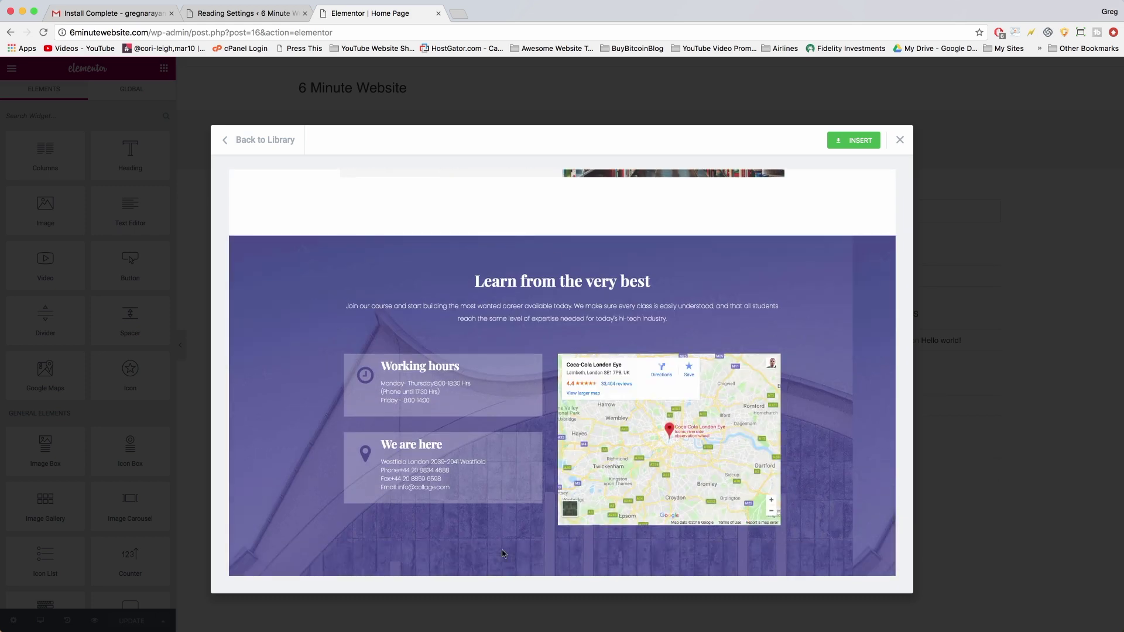
scroll(683, 370, up, 15)
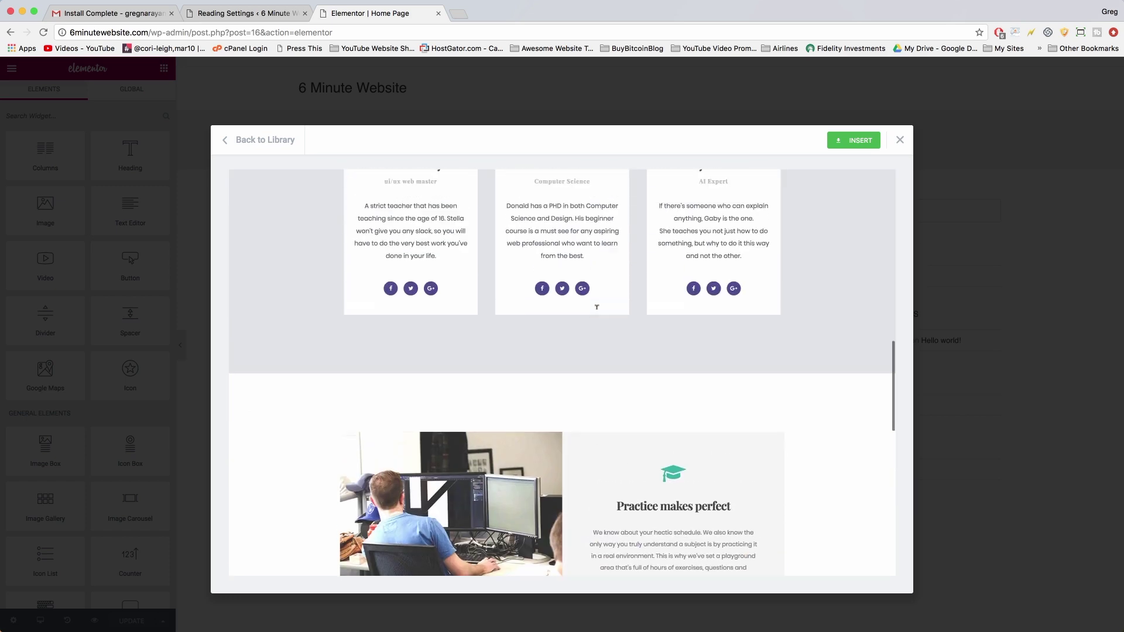
scroll(596, 306, up, 3)
click(854, 142)
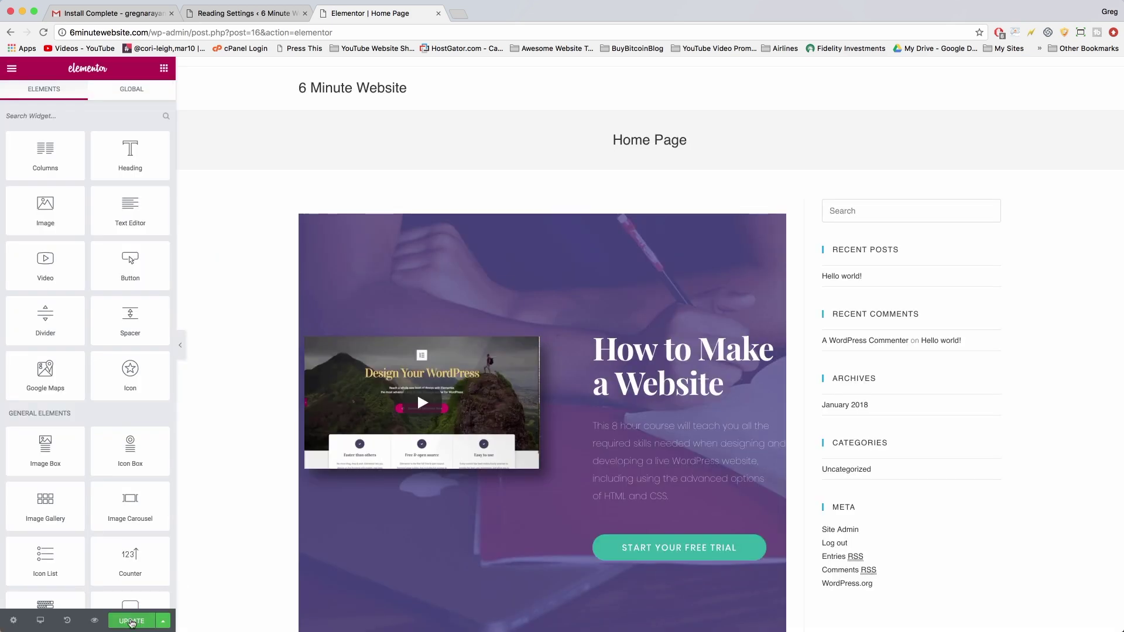
click(131, 622)
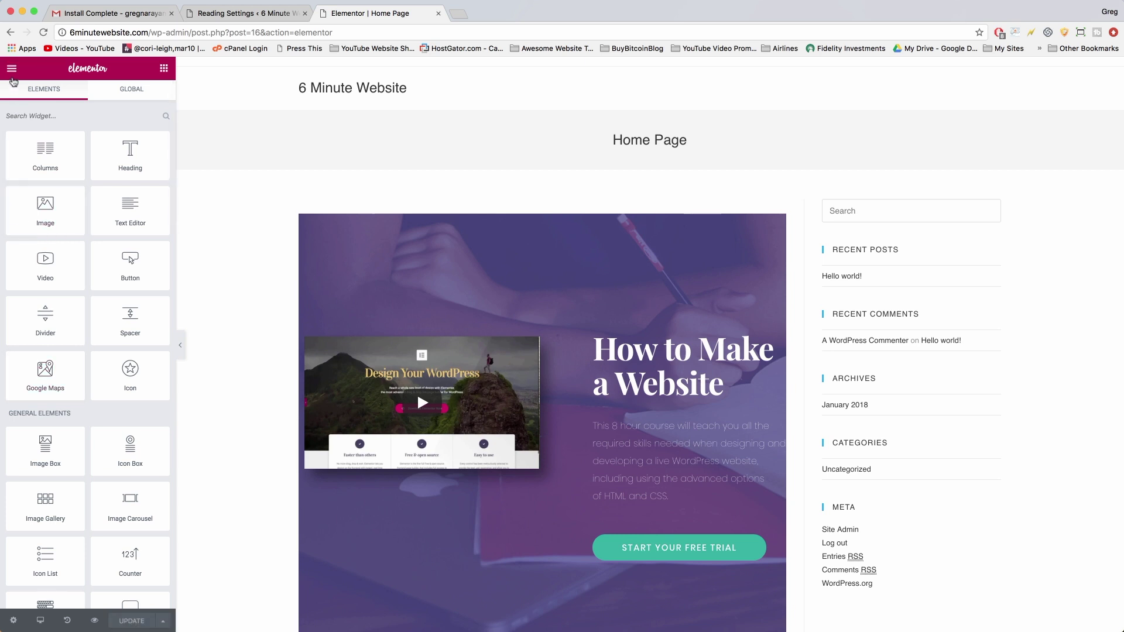
click(12, 75)
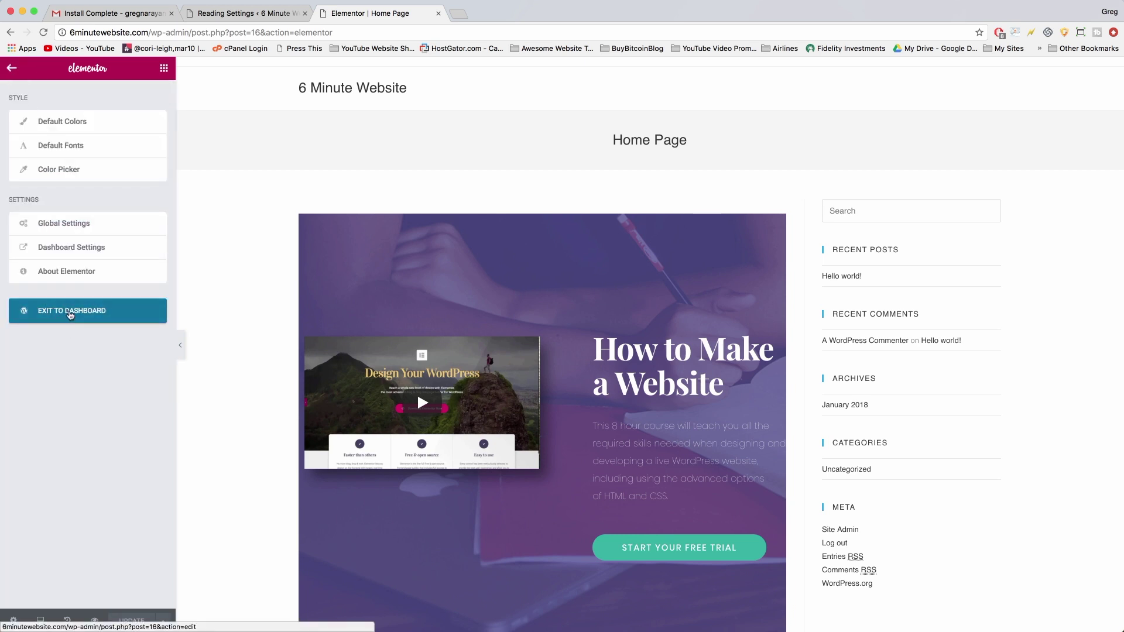
click(71, 312)
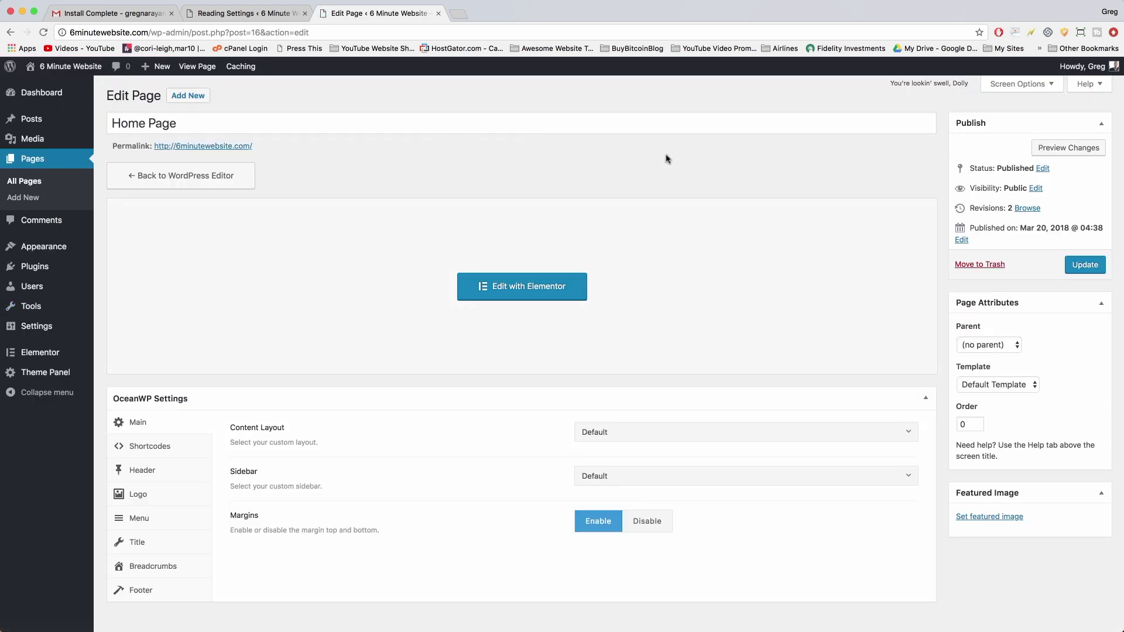
Set Home Page's template to Elementor Canvas and update the page.
scroll(347, 151, down, 1)
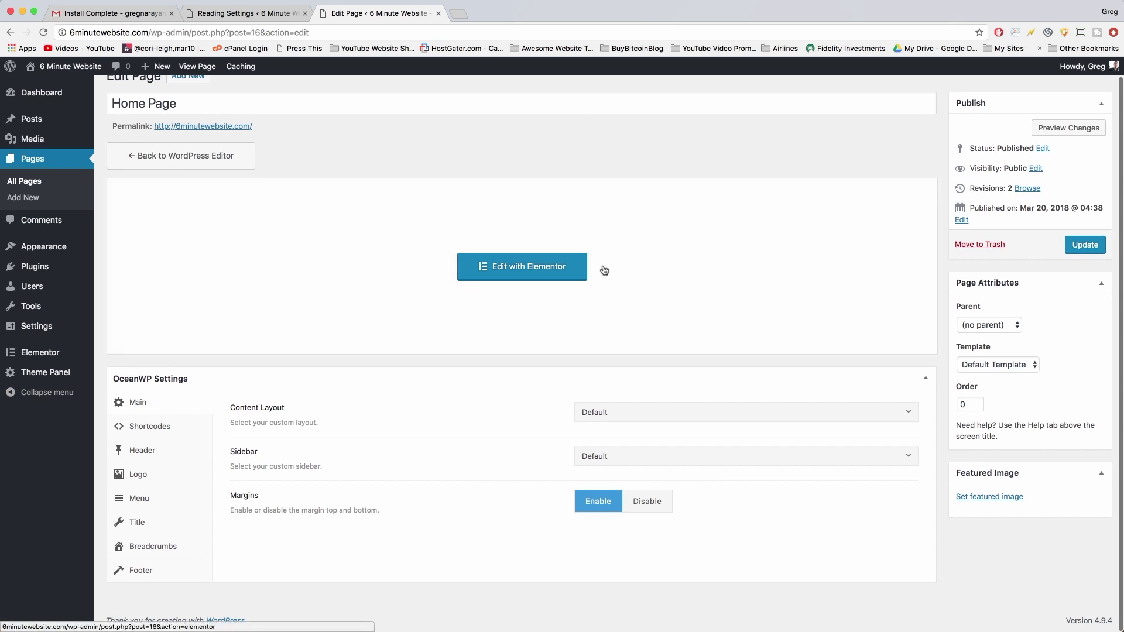
scroll(602, 269, up, 1)
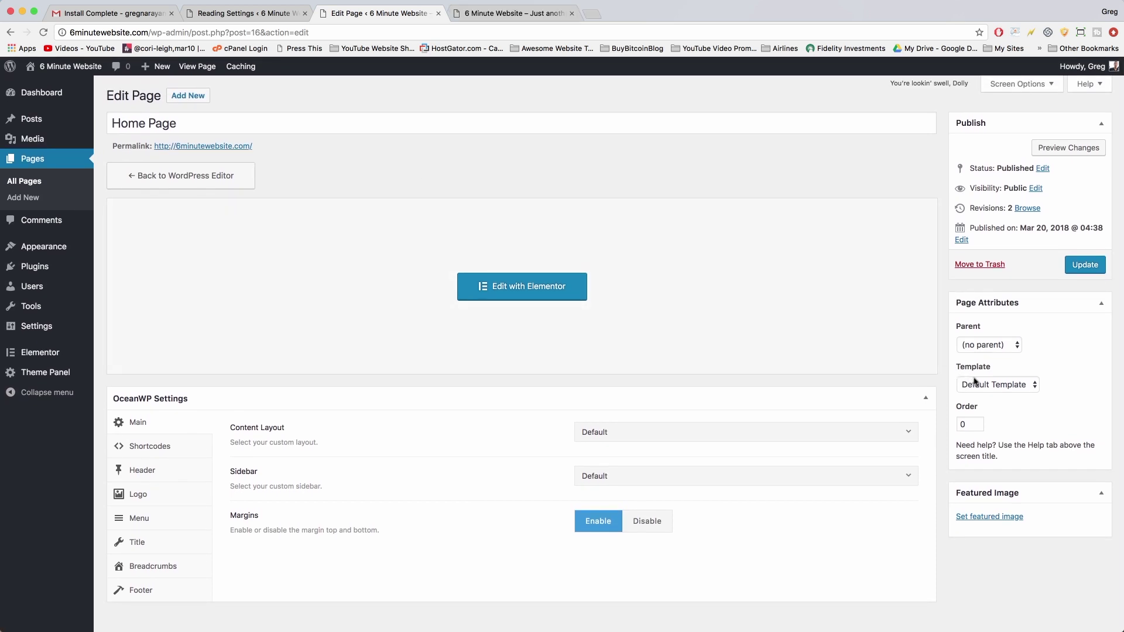
click(969, 380)
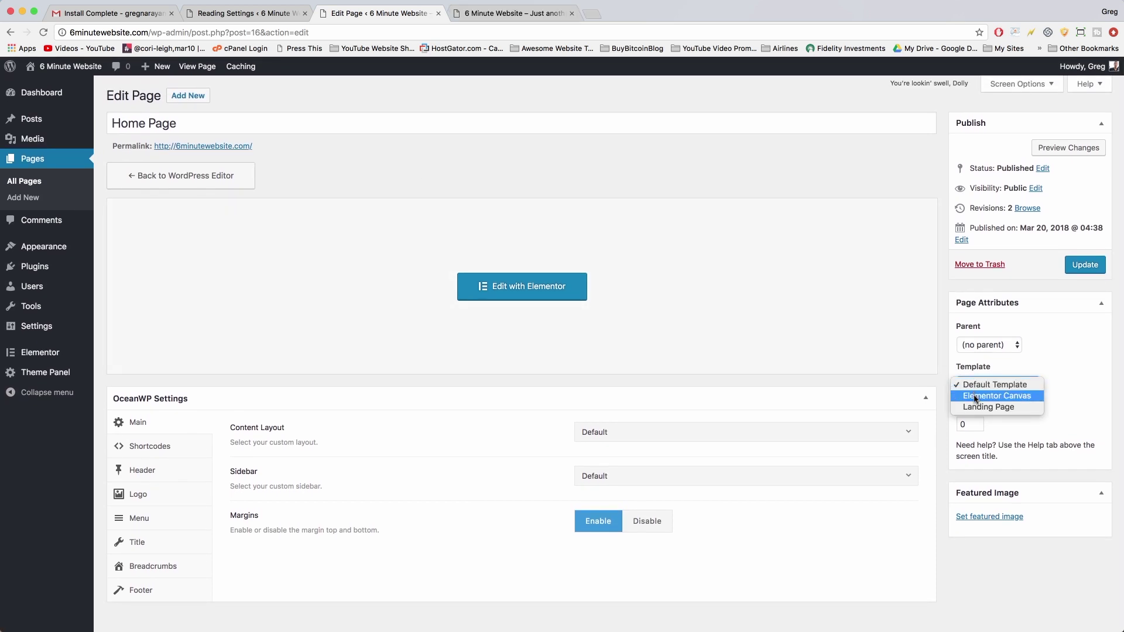
click(975, 397)
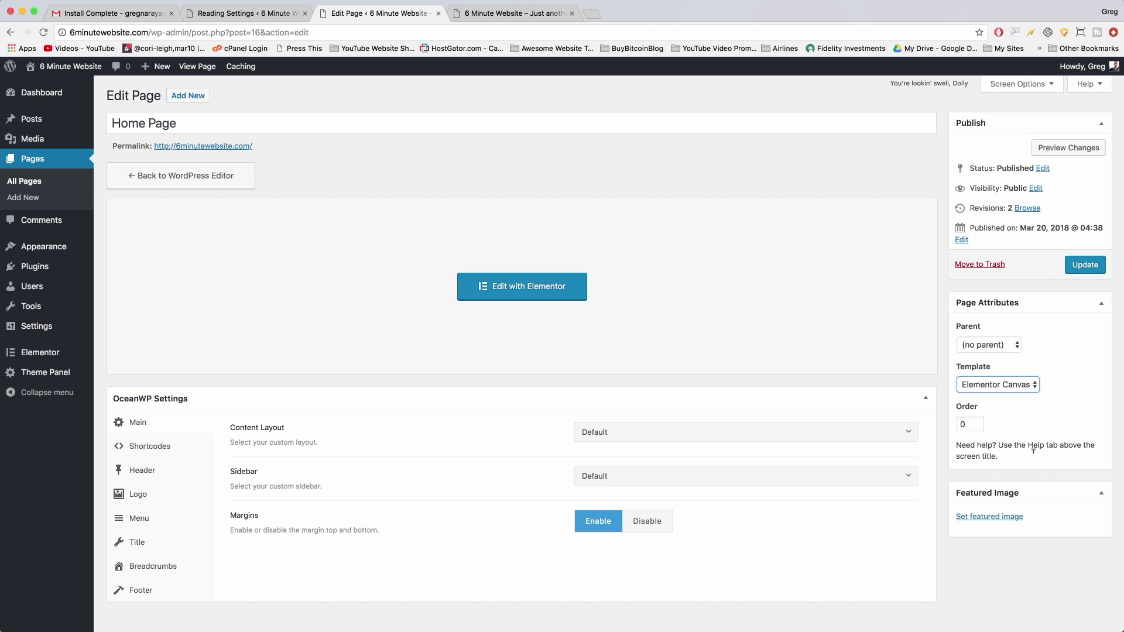
click(1077, 267)
click(515, 13)
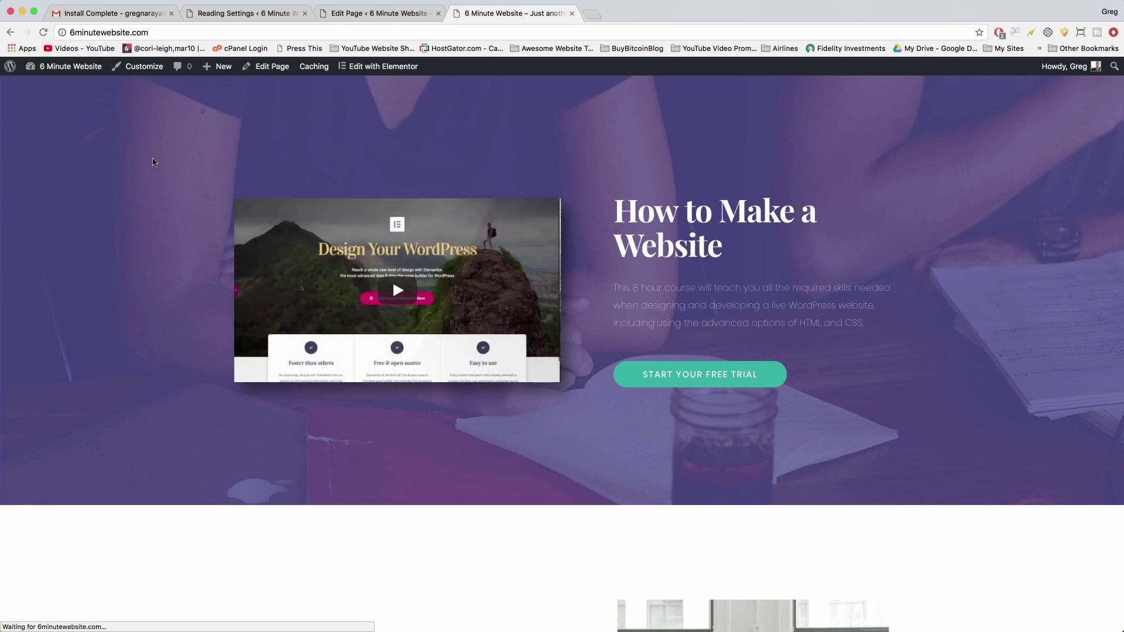
scroll(153, 162, down, 7)
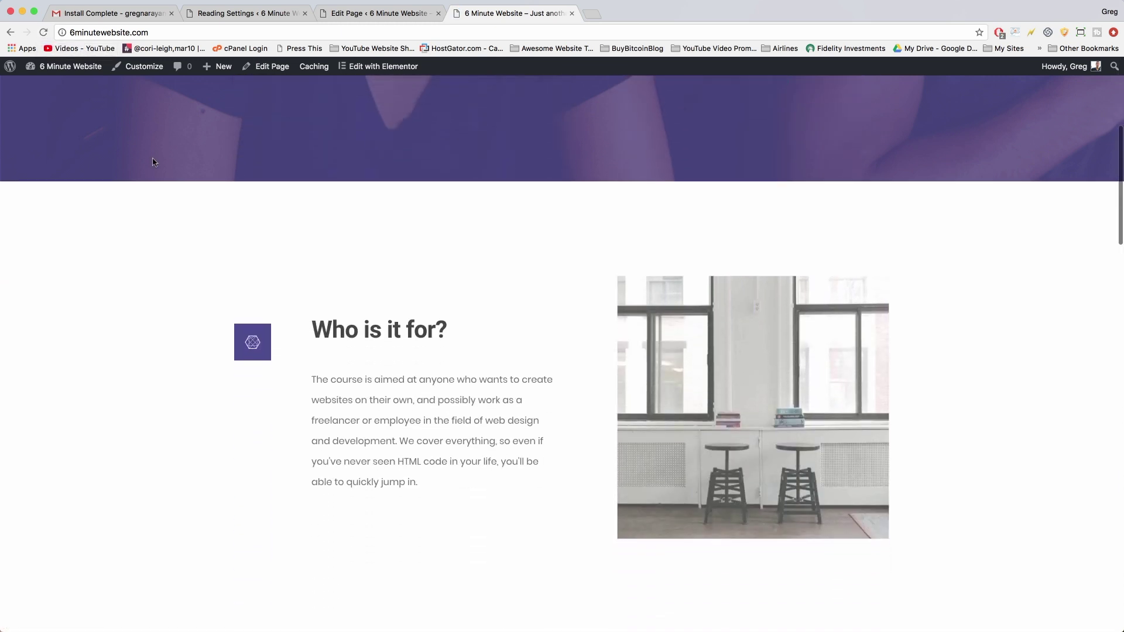
scroll(153, 162, down, 5)
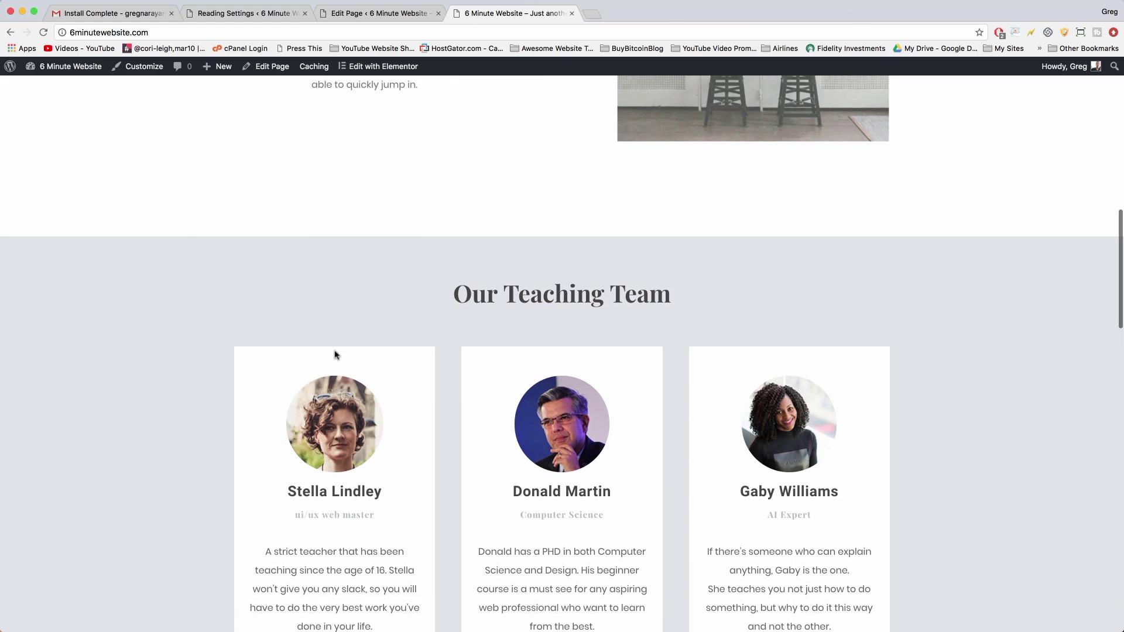
scroll(246, 211, down, 6)
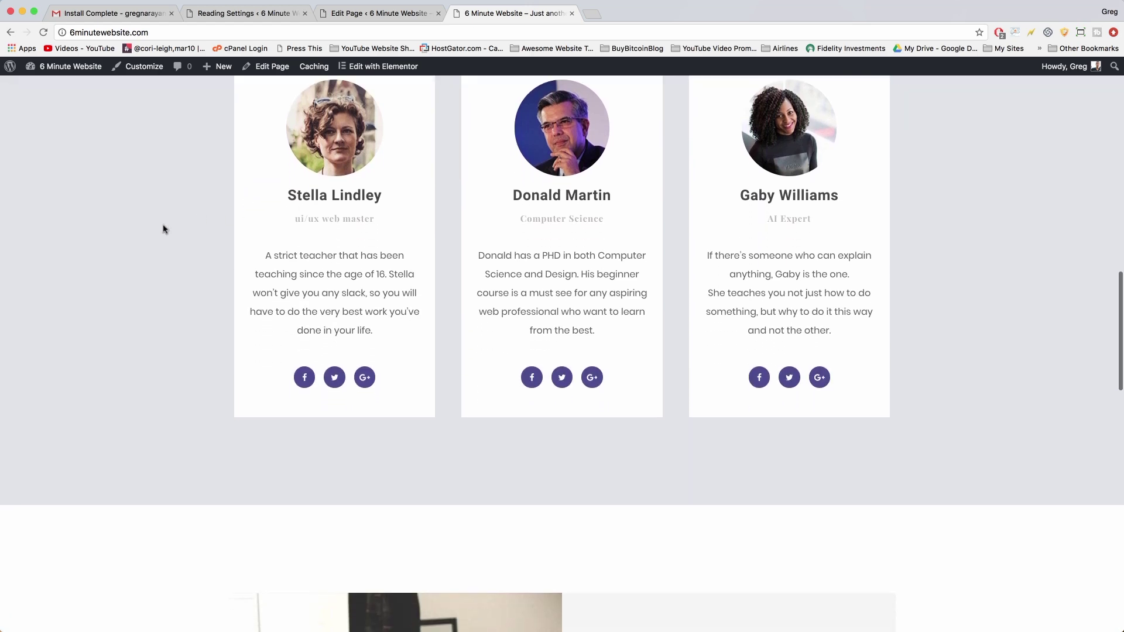
scroll(163, 229, down, 14)
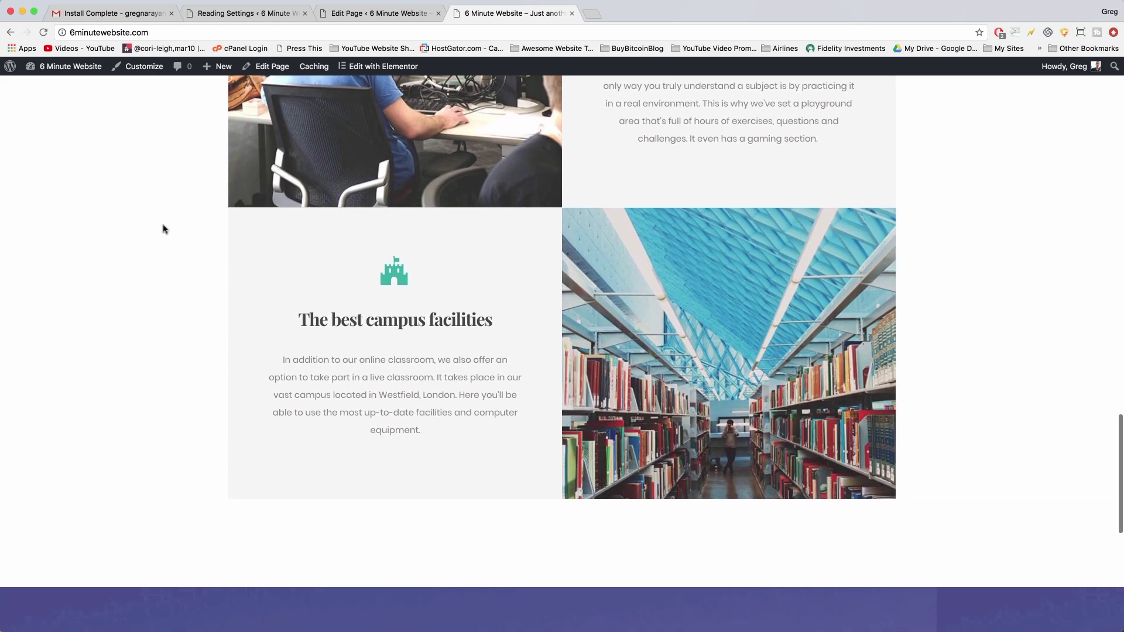
scroll(163, 229, down, 9)
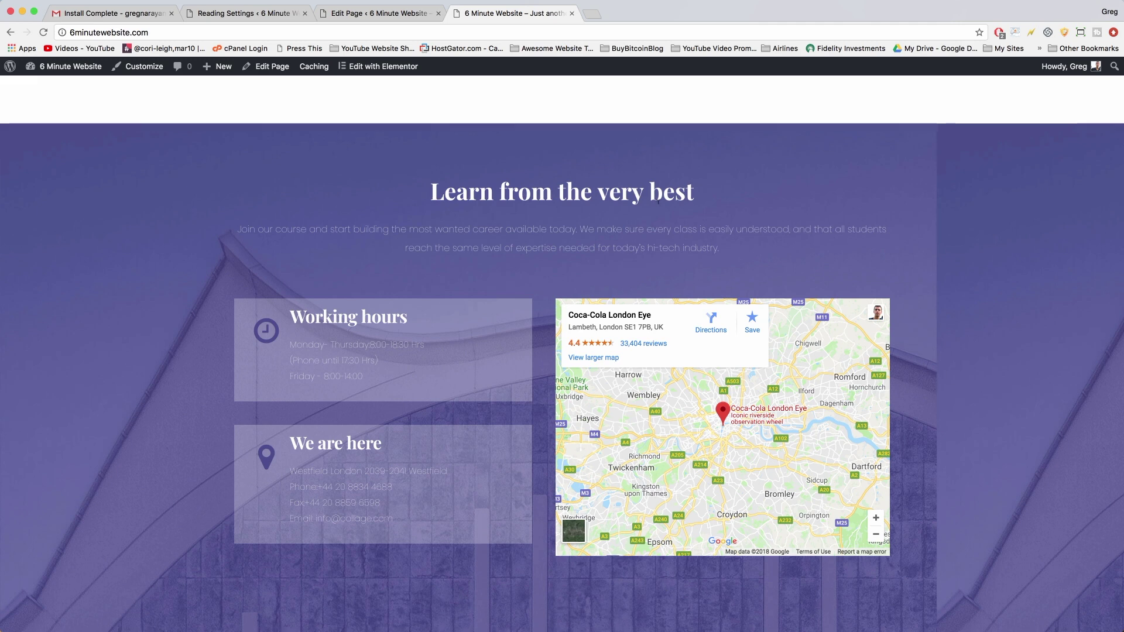
scroll(948, 374, up, 2)
scroll(658, 201, up, 5)
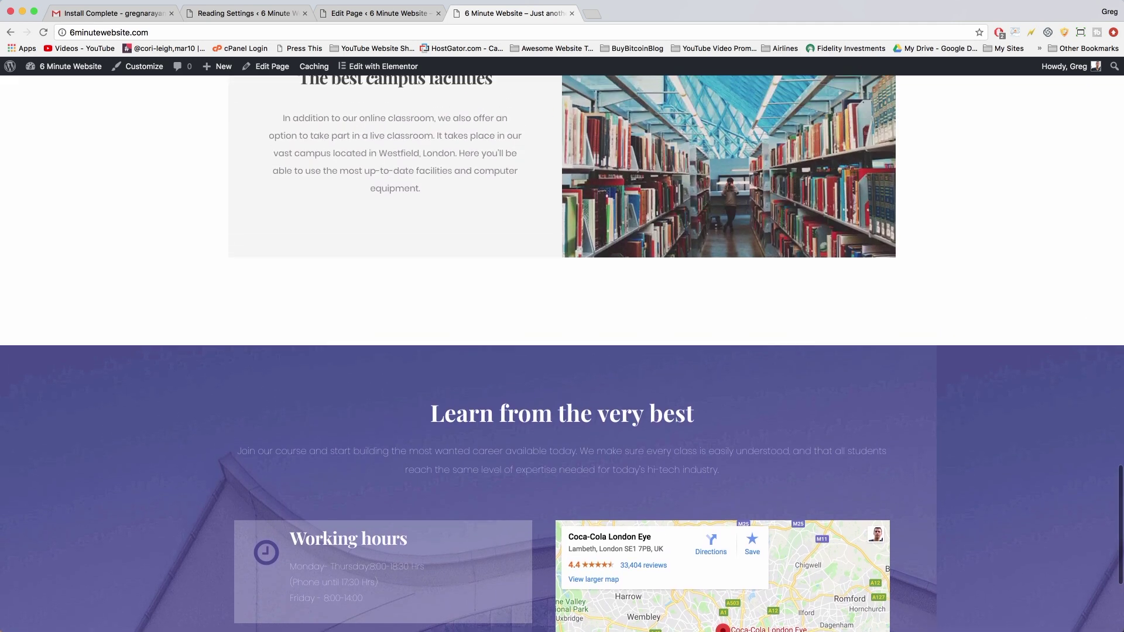
scroll(658, 201, up, 12)
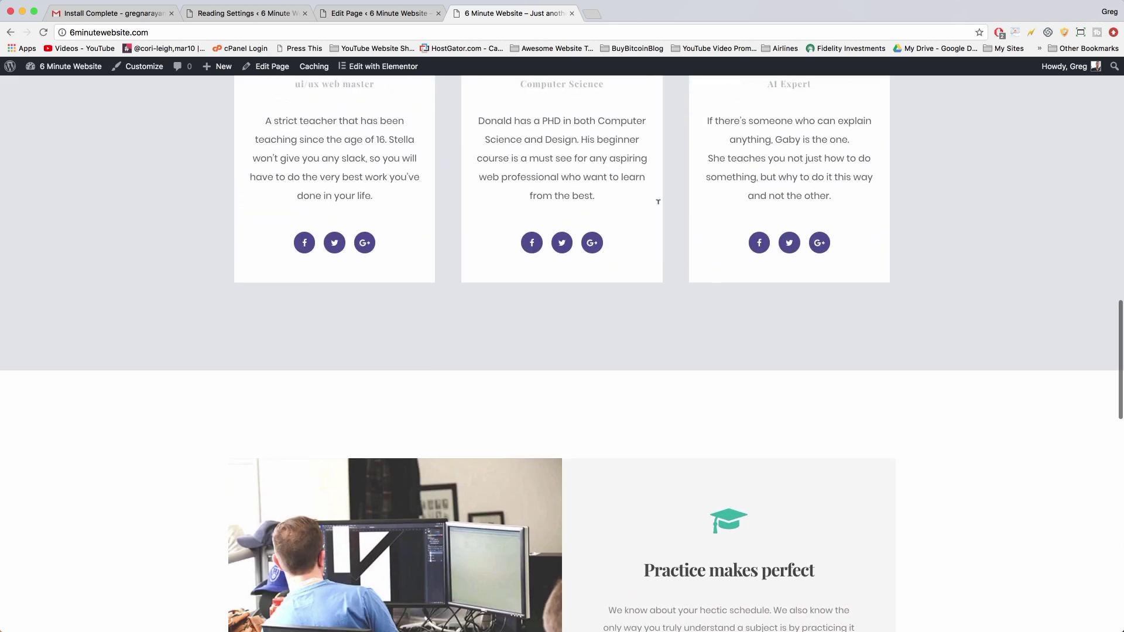
scroll(657, 201, up, 10)
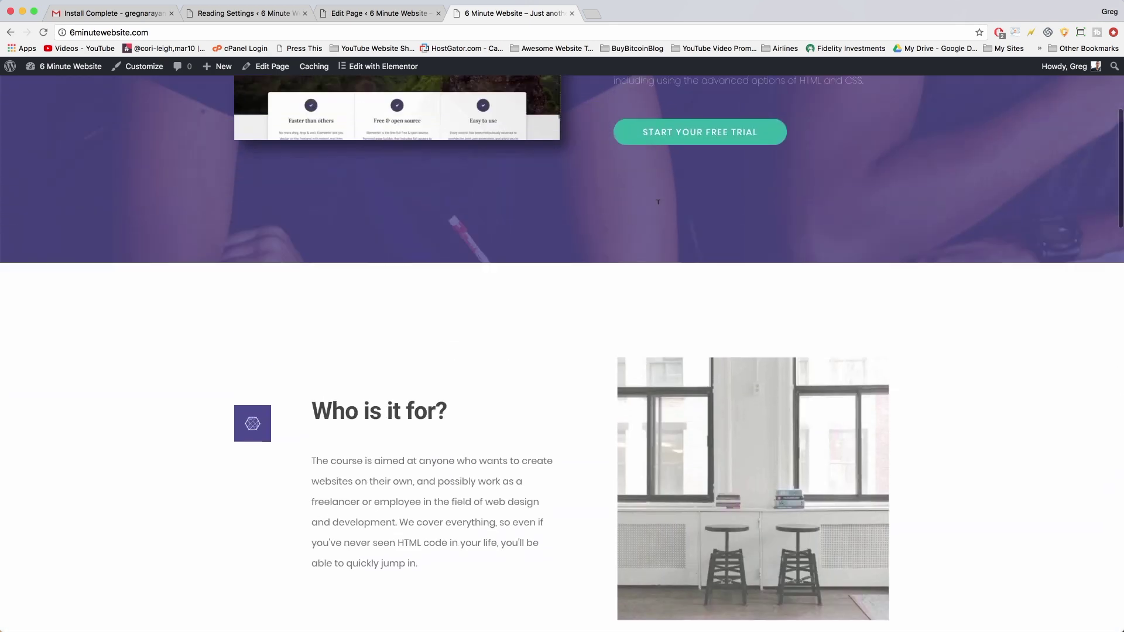